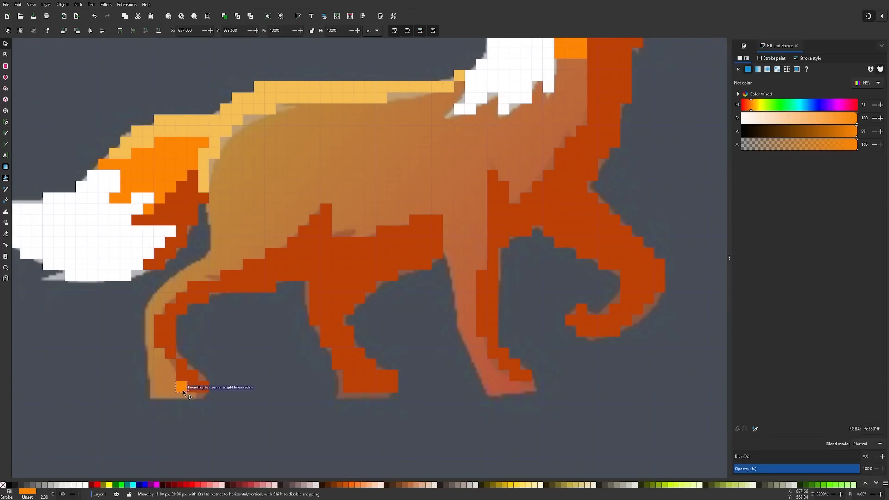
Step: Stamp copies of the orange 1 px square over the uncovered areas of the fox's body and legs
mouse_move(197, 167)
left_mouse_down()
mouse_move(341, 111)
mouse_move(530, 110)
left_mouse_up()
key("space")
key("space")
key("space")
key("space")
key("space")
key("space")
key("space")
key("space")
key("space")
key("space")
key("space")
key("space")
key("space")
key("space")
key("space")
key("space")
key("space")
key("space")
key("space")
key("space")
key("space")
key("space")
key("space")
key("space")
key("space")
key("space")
key("space")
key("space")
key("space")
key("space")
key("space")
key("space")
key("space")
key("space")
key("space")
key("space")
key("space")
key("space")
key("space")
key("space")
mouse_move(530, 110)
left_mouse_down()
mouse_move(553, 99)
mouse_move(566, 147)
mouse_move(463, 321)
mouse_move(460, 276)
mouse_move(492, 242)
mouse_move(217, 262)
mouse_move(239, 265)
left_mouse_up()
key("space")
key("space")
key("space")
key("space")
key("space")
key("space")
key("space")
key("space")
key("space")
key("space")
key("space")
key("space")
key("space")
key("space")
key("space")
key("space")
key("space")
key("space")
key("space")
key("space")
key("Escape")
scroll(380, 382, "down", 2)
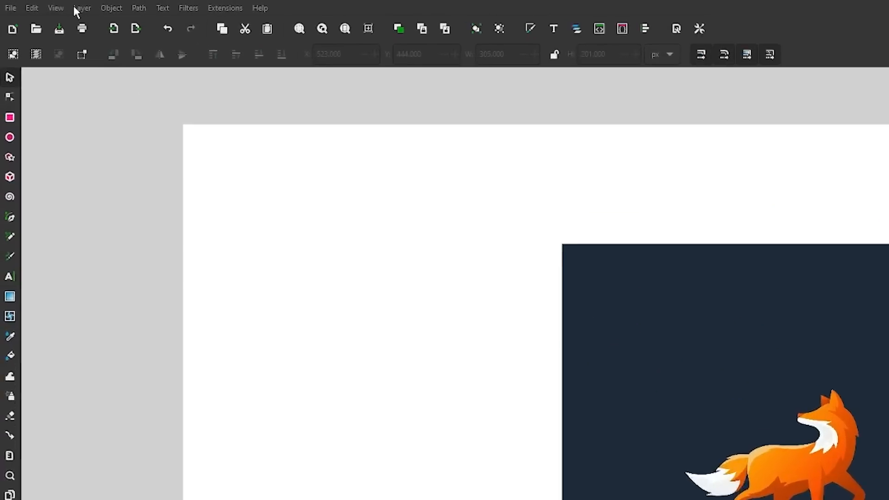
Step: Show the page grid and open the grid settings in the document properties
left_click(31, 4)
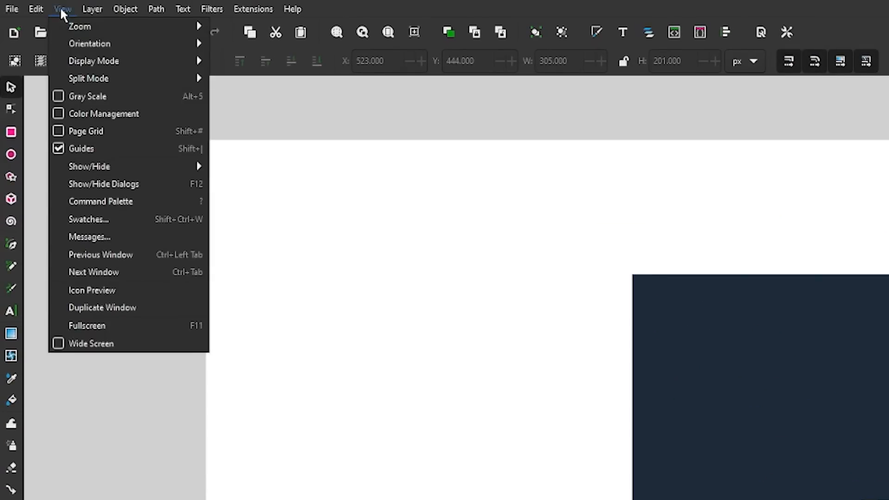
left_click(122, 131)
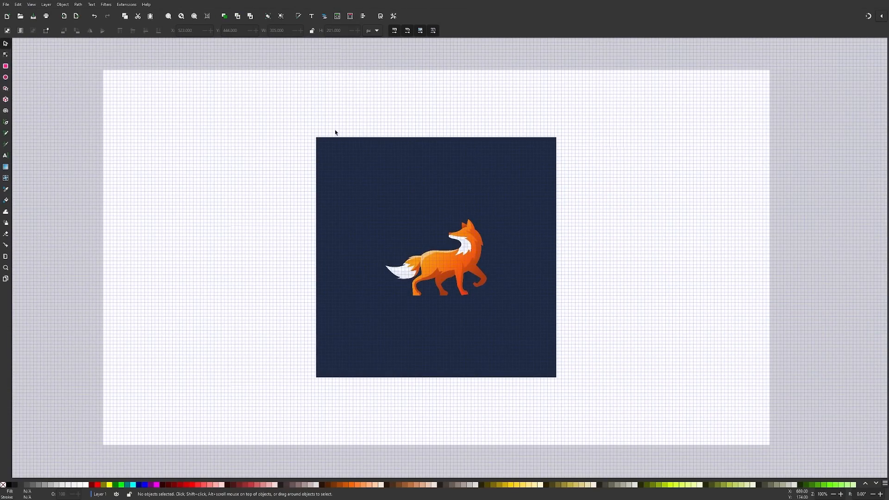
left_click(8, 6)
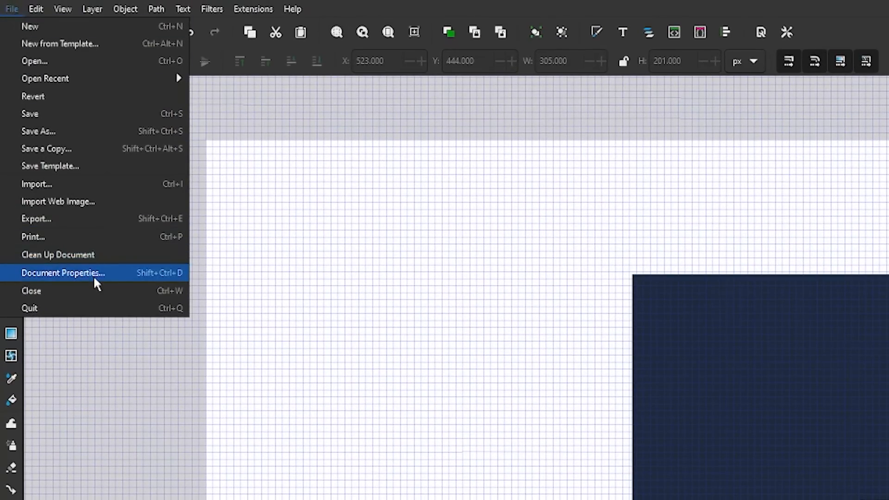
left_click(95, 278)
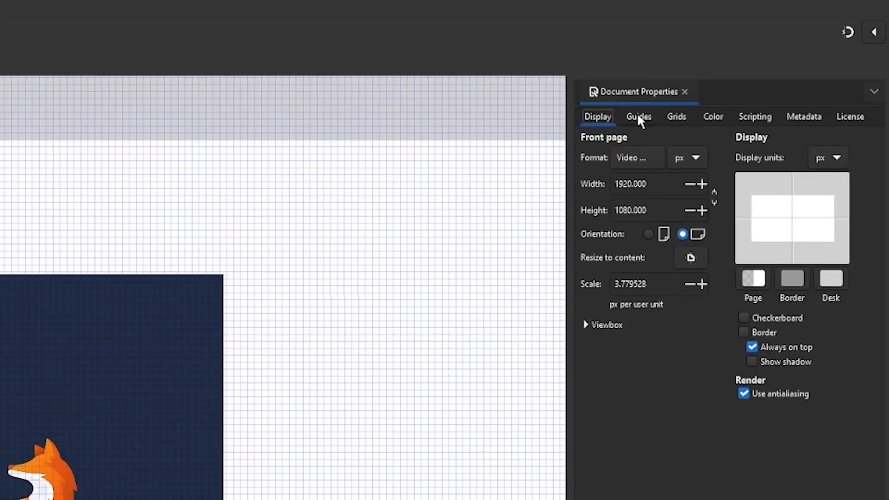
left_click(679, 119)
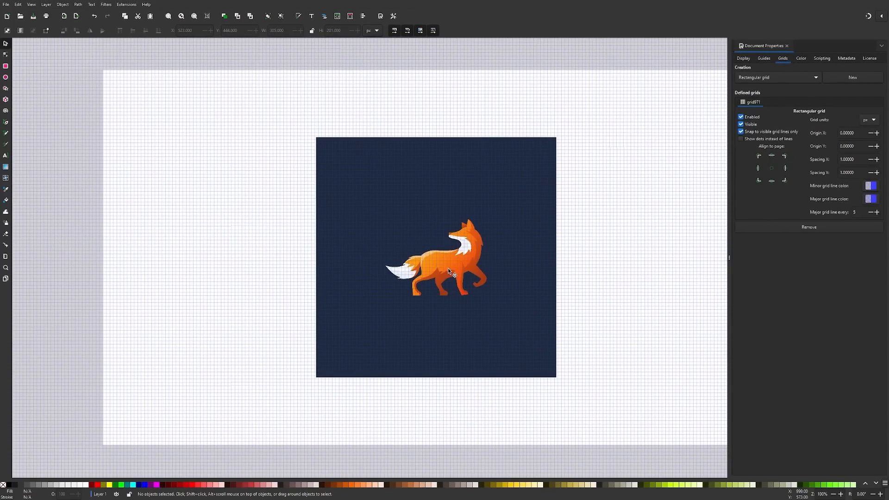
Step: Scale the fox image down proportionally to about 150.5 × 150.5 px
scroll(451, 256, "up", 10)
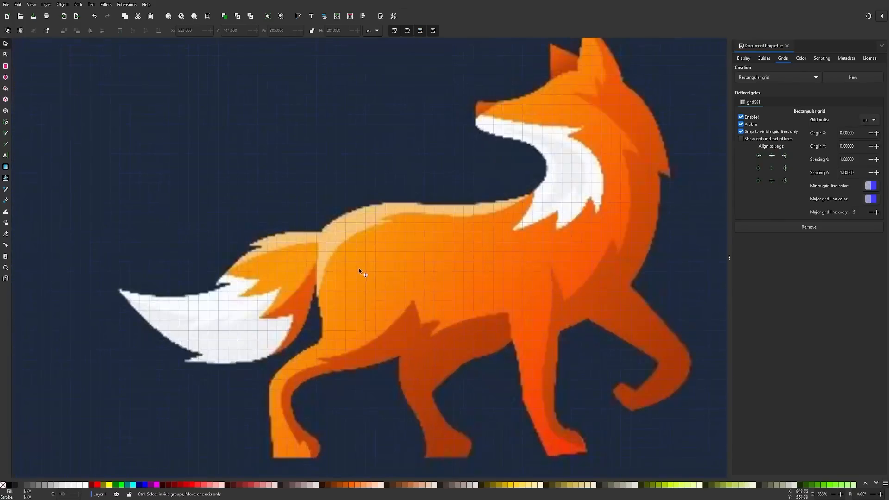
scroll(358, 273, "up", 3)
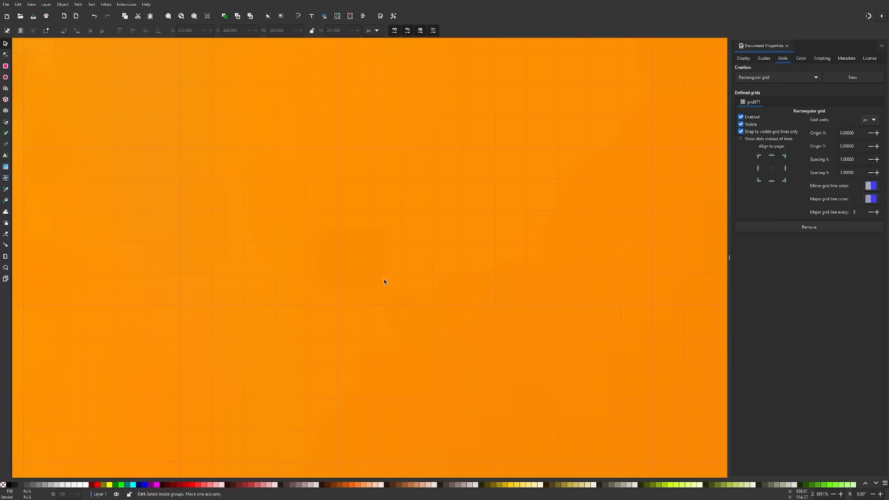
scroll(384, 279, "down", 9)
scroll(352, 264, "down", 3)
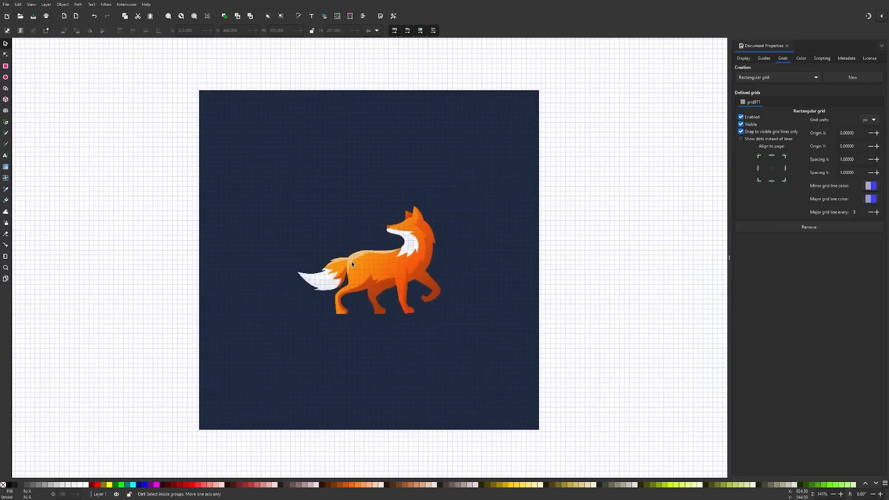
scroll(358, 261, "up", 1)
left_click(435, 272)
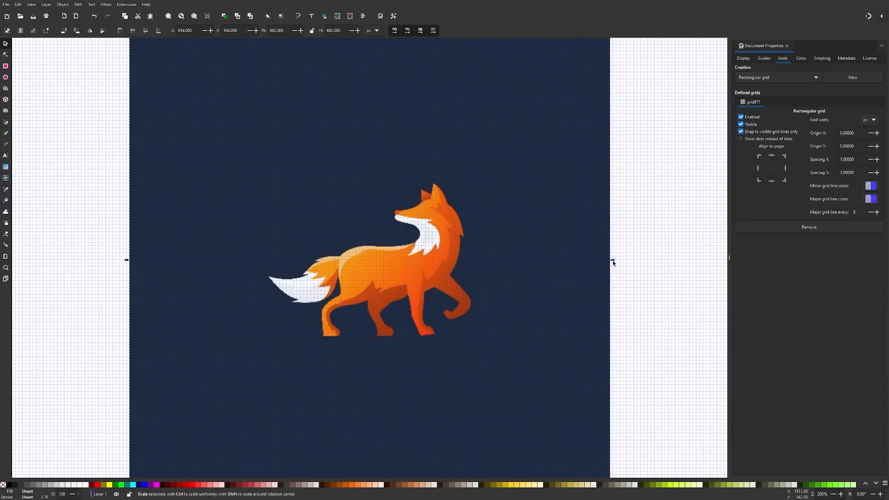
left_click_drag(613, 260, 221, 259)
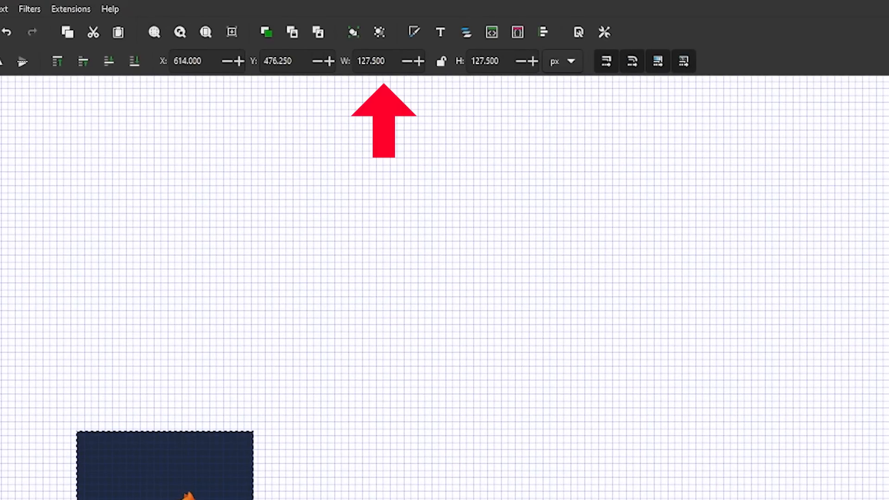
left_click_drag(263, 499, 291, 499)
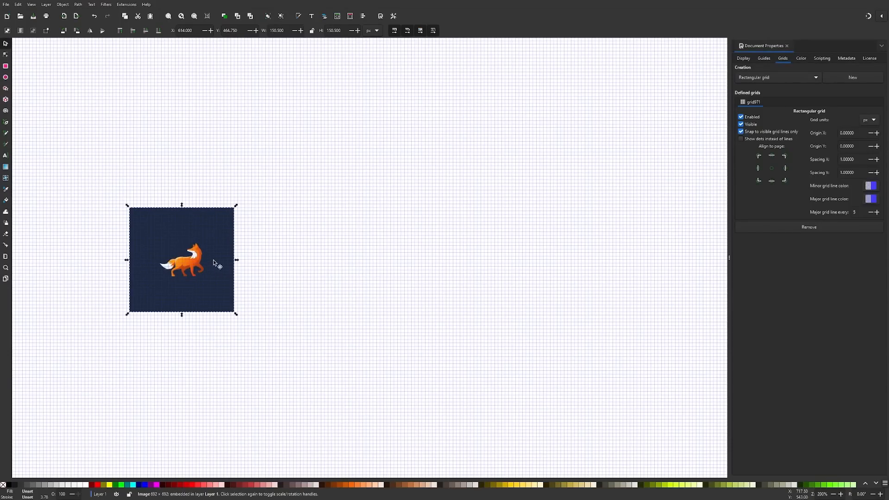
Step: Move the fox image to about X 613.989, Y 465.380 px so the snout lines up with the grid
scroll(163, 251, "up", 12)
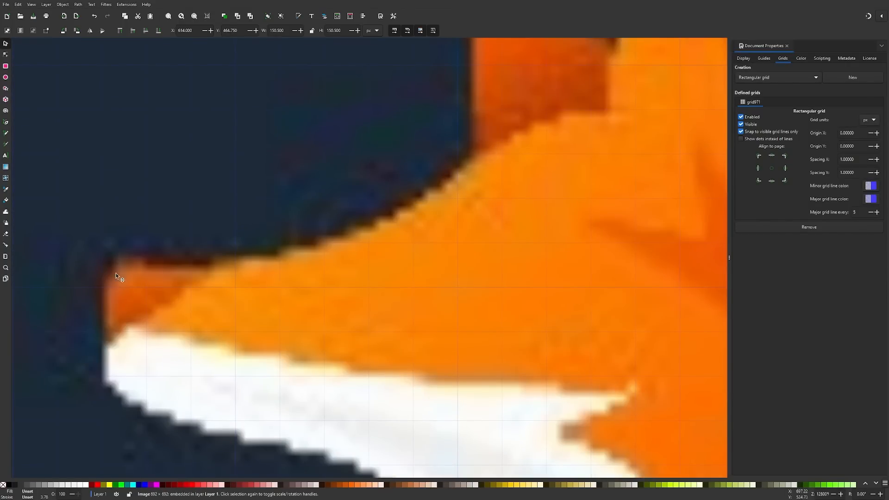
scroll(265, 291, "down", 1)
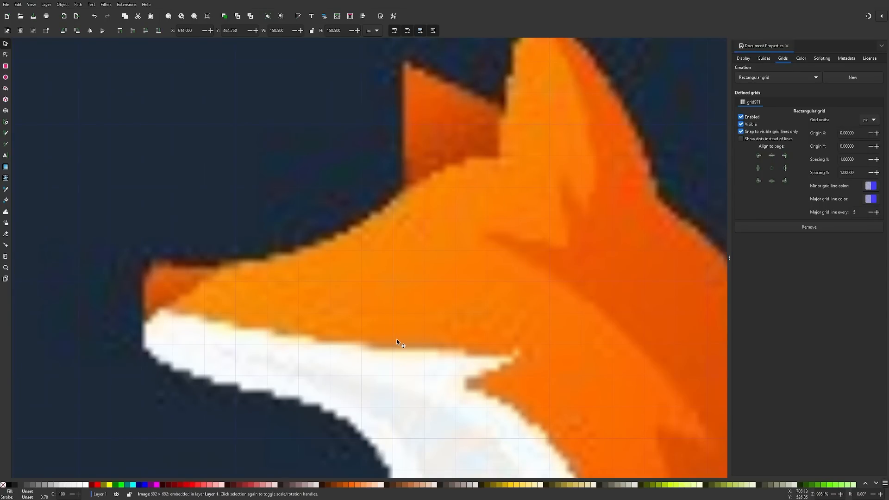
scroll(317, 277, "down", 2)
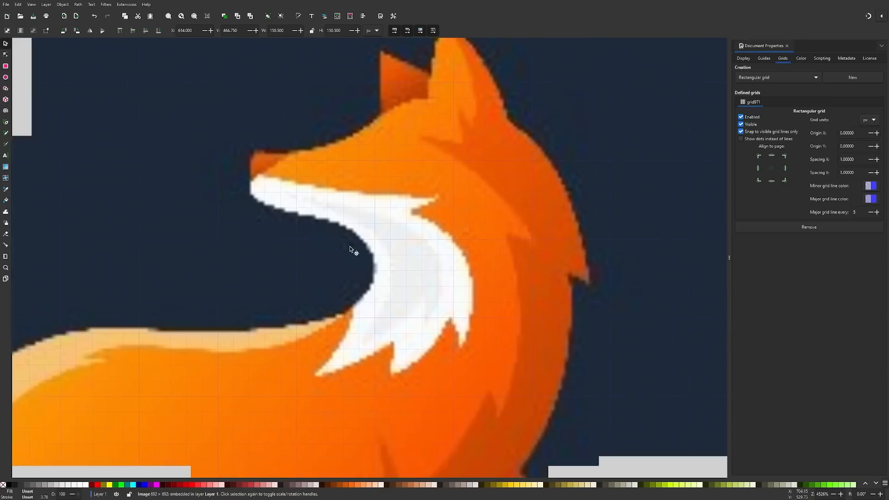
left_click_drag(349, 246, 322, 248)
left_click_drag(270, 173, 264, 253)
scroll(276, 218, "up", 2)
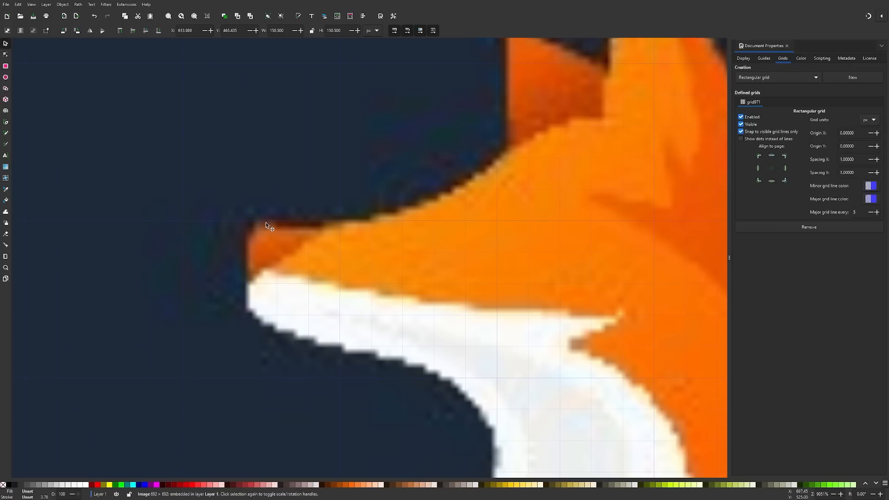
left_click_drag(269, 243, 269, 239)
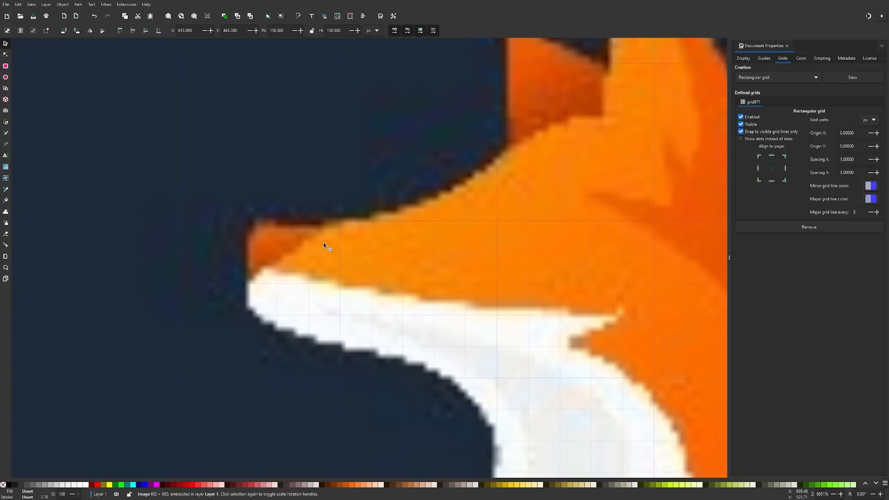
scroll(310, 252, "down", 1)
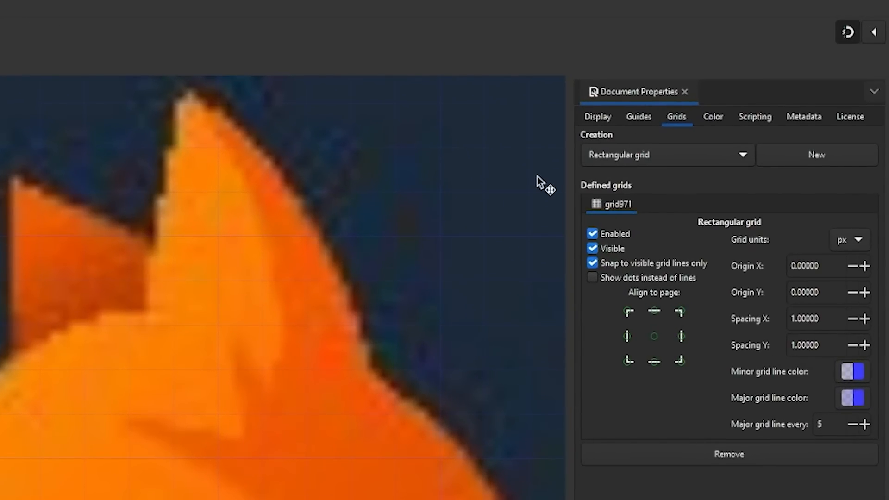
Step: Enable snapping and draw a 1 × 1 px square on the grid above the fox's nose
left_click(871, 33)
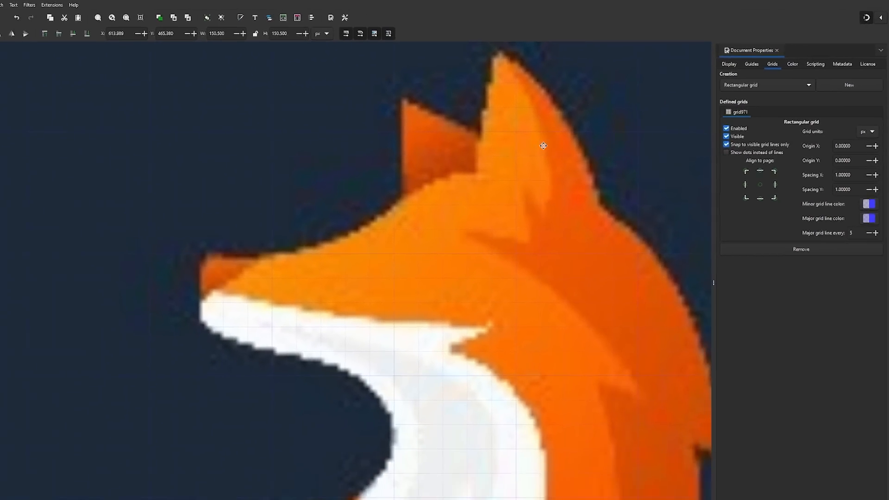
left_click(6, 66)
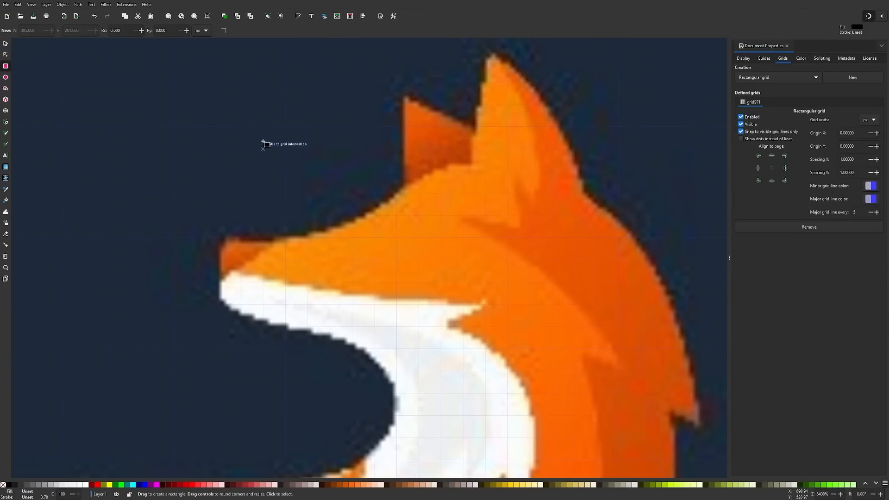
left_click_drag(222, 105, 241, 126)
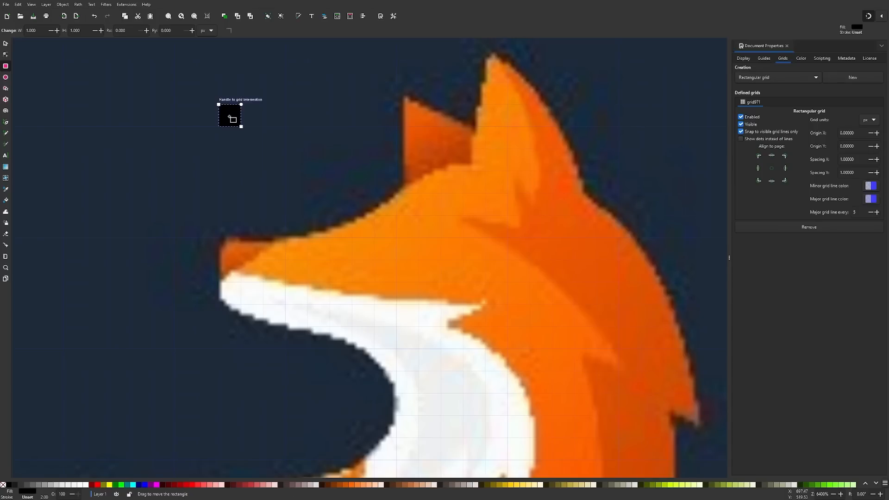
left_click(882, 16)
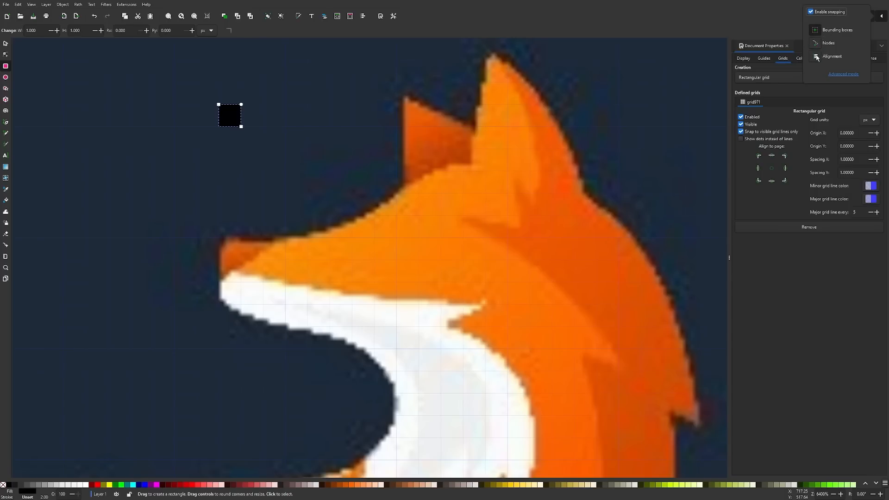
left_click(738, 20)
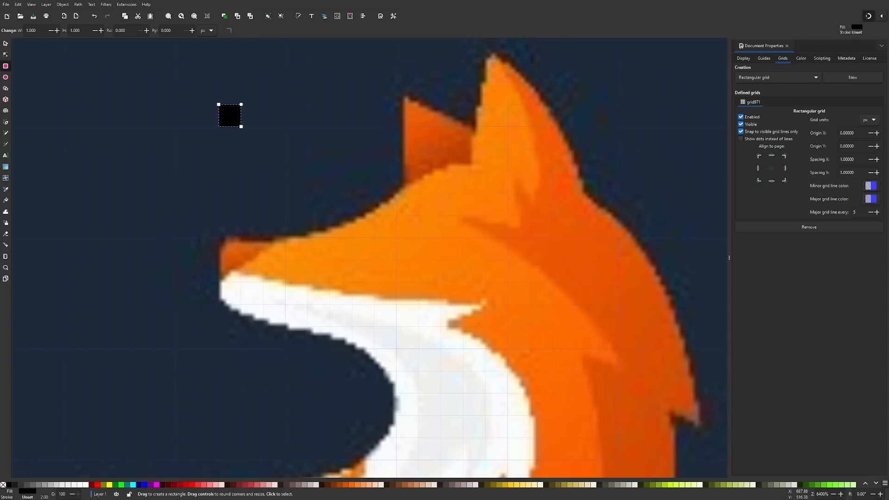
Step: Fill the square with the dark orange sampled from the fox's nose and place it over the nose tip
left_click(6, 190)
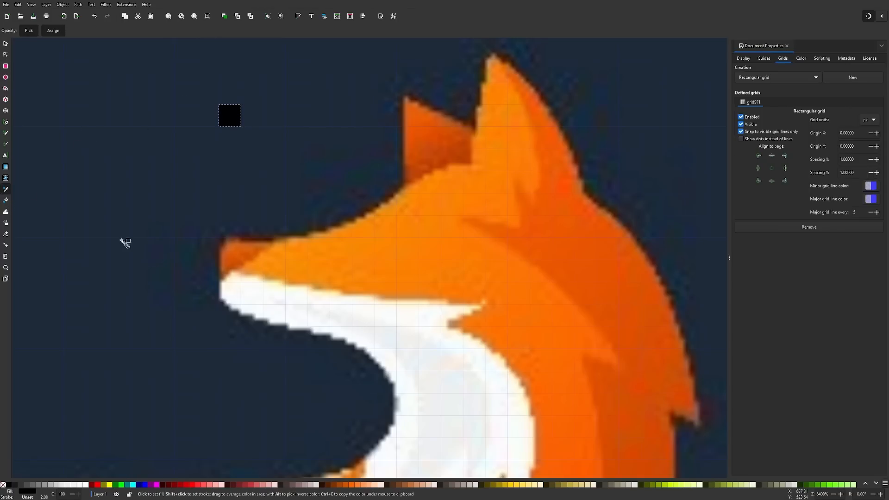
left_click(238, 256)
left_click(5, 44)
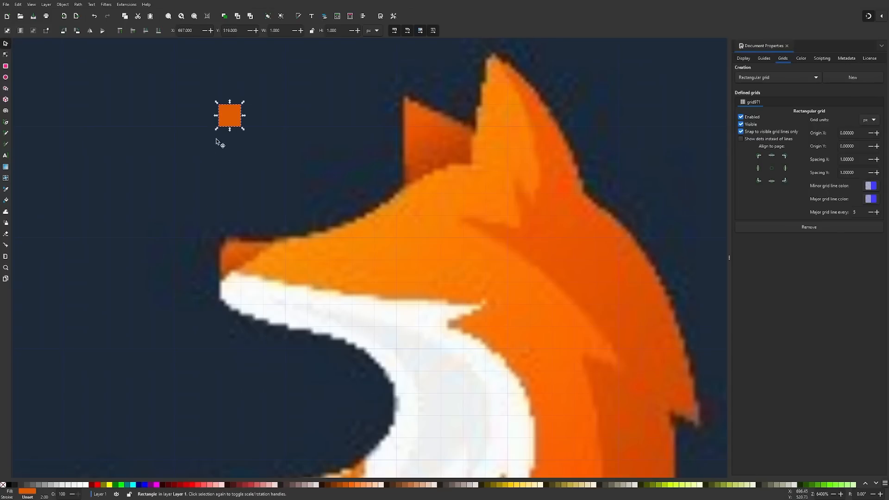
left_click_drag(234, 120, 246, 261)
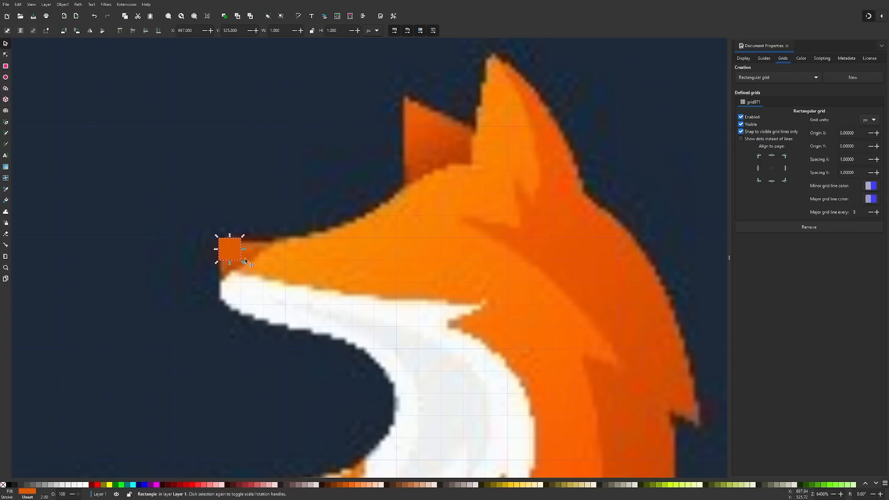
Step: Duplicate the dark orange square and place the copies edge to edge to form a 2 × 2 px block over the nose
scroll(289, 283, "up", 1)
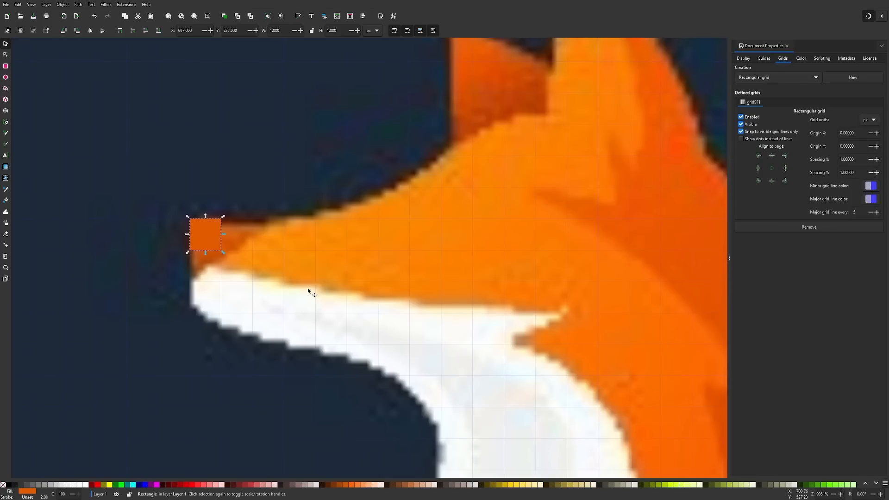
left_click_drag(308, 292, 286, 268)
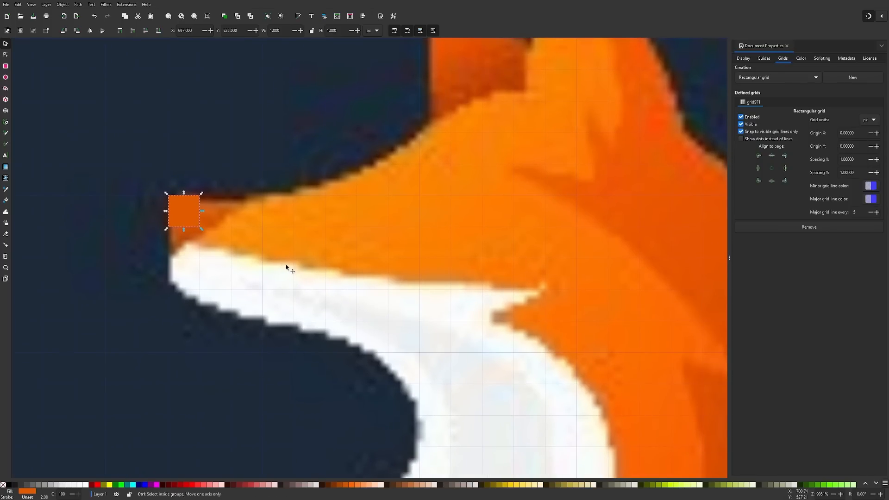
key("ctrl+d")
left_click_drag(187, 211, 187, 241)
scroll(258, 319, "down", 1)
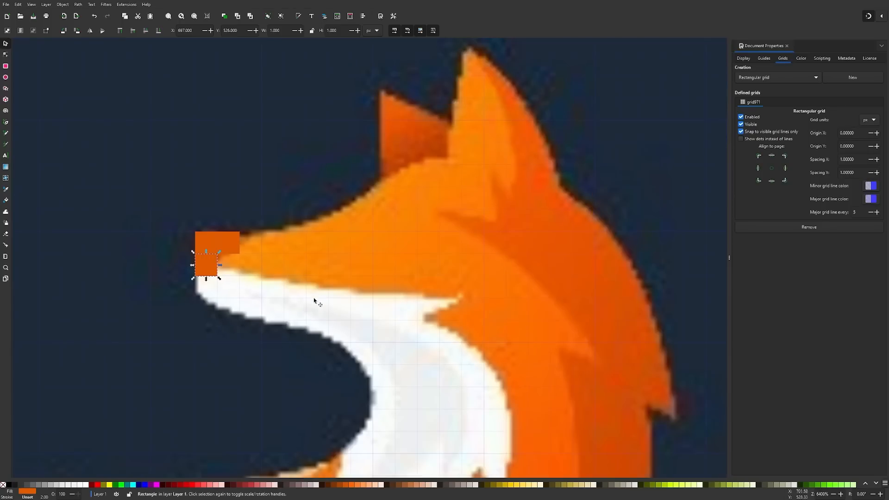
scroll(315, 300, "right", 1)
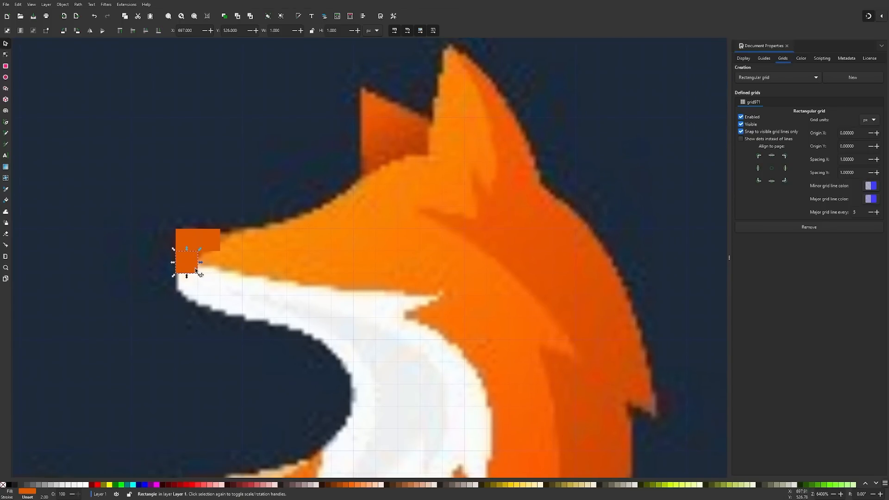
left_click_drag(193, 269, 257, 273)
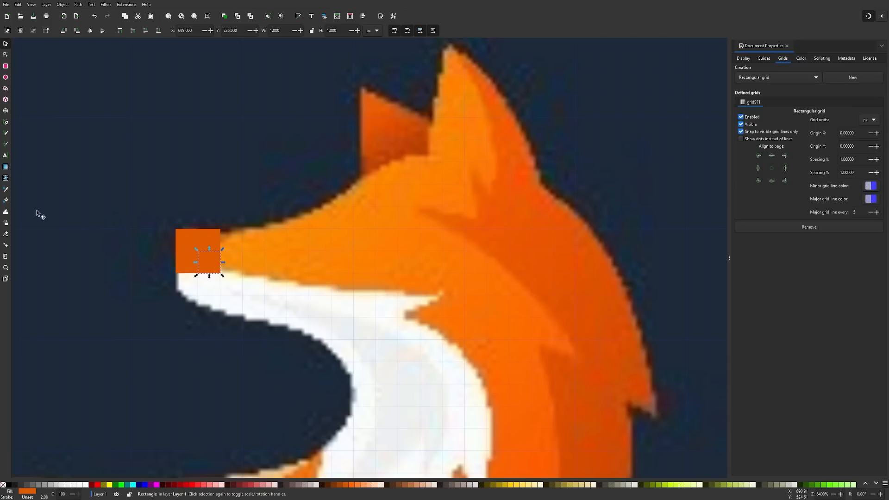
Step: Recolour the selected square of the nose block with the lighter orange sampled from the fox's face
left_click(5, 189)
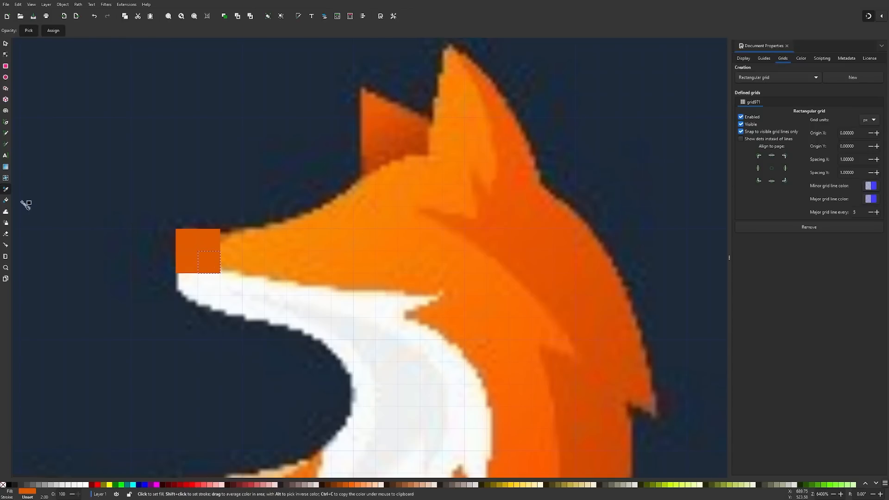
left_click(344, 241)
left_click(5, 44)
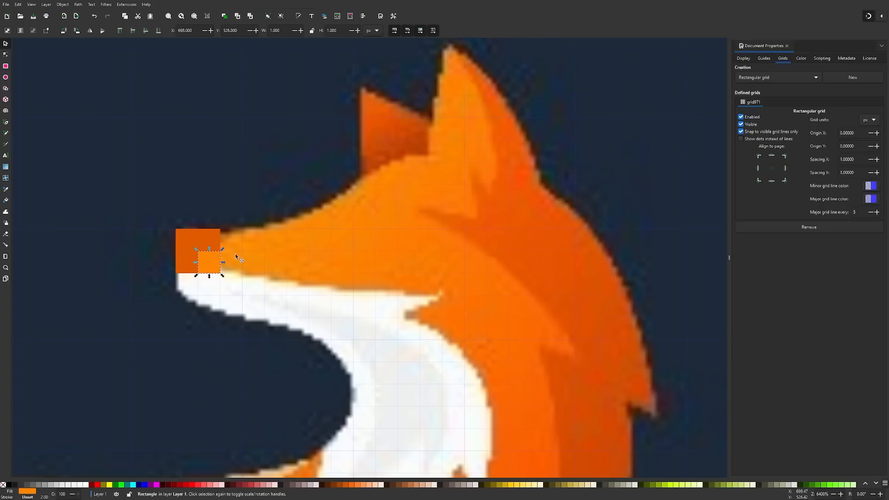
Step: Stamp copies of the lighter orange square grid cell by grid cell across the fox's snout, forehead and cheek
left_click_drag(210, 259, 371, 193)
key("space")
key("space")
key("space")
key("space")
key("space")
scroll(264, 187, "down", 2)
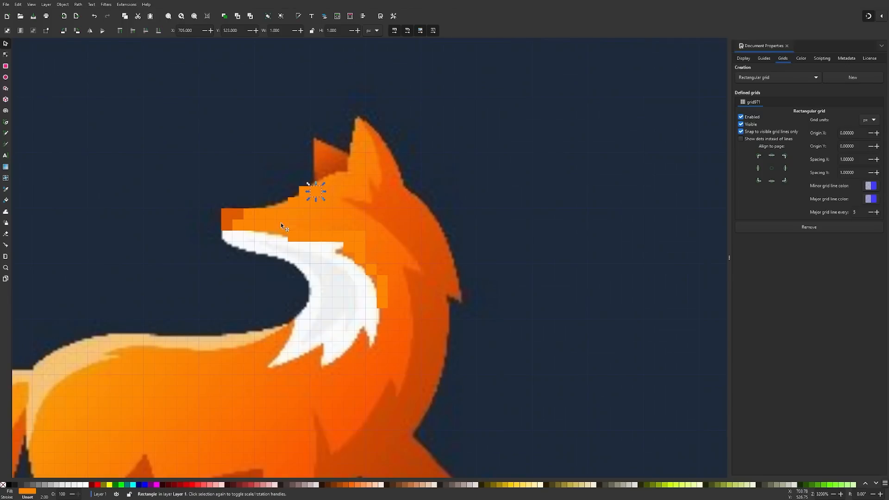
scroll(318, 238, "down", 2)
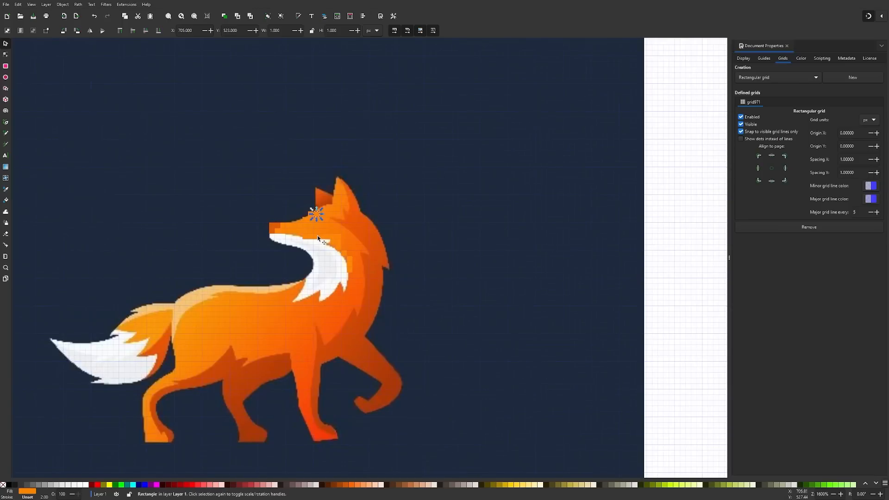
Step: Reduce the opacity of the fox reference image to about 60%
left_click(558, 188)
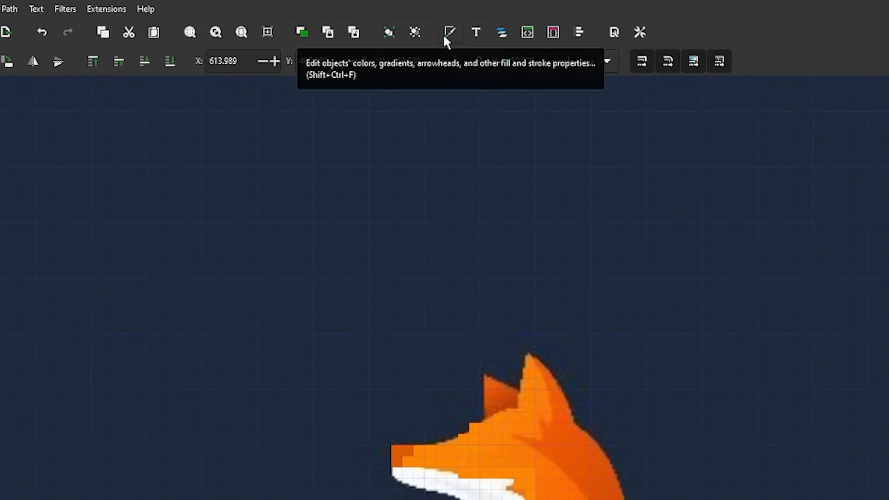
left_click(449, 33)
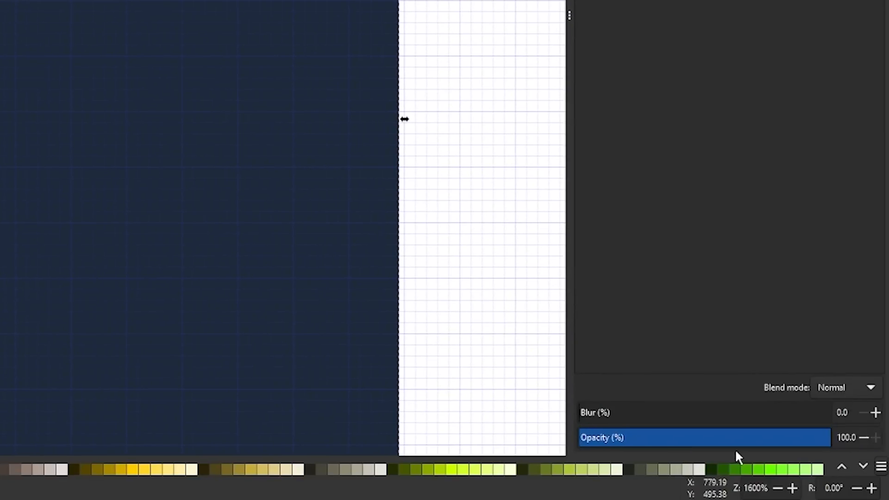
left_click_drag(716, 439, 731, 440)
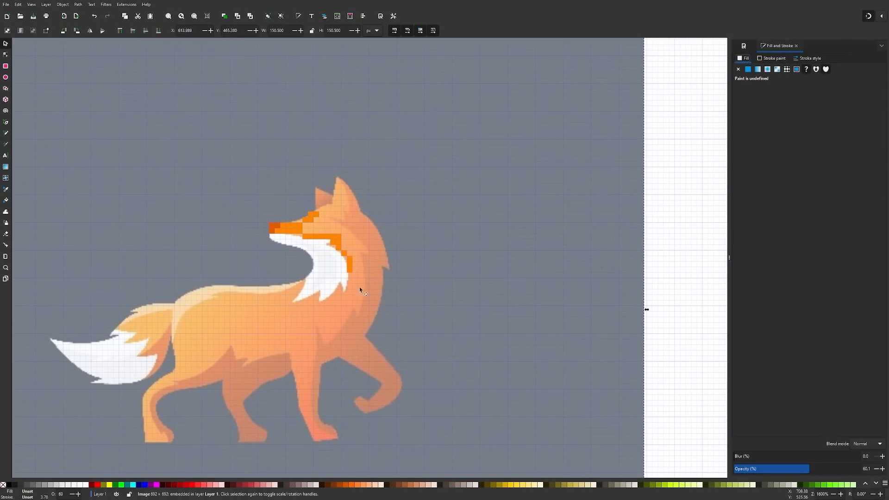
Step: Darken the page background to mid grey by setting its HSV value to 47
left_click(744, 45)
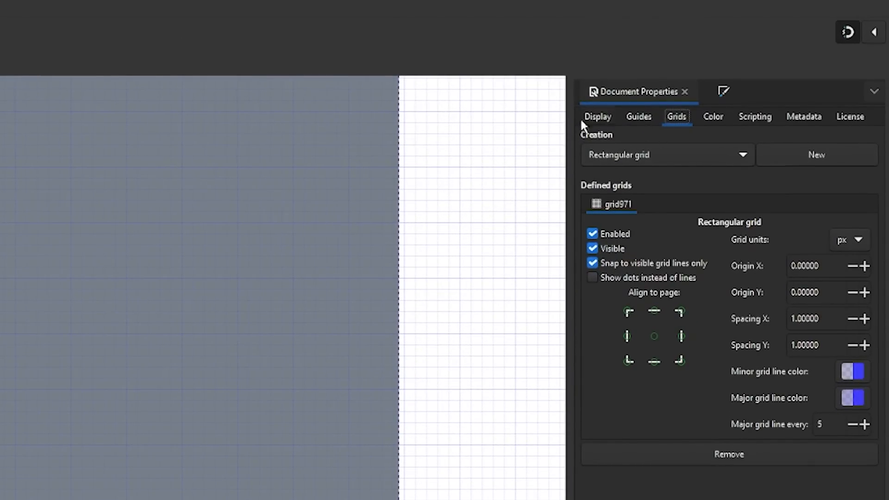
left_click(600, 116)
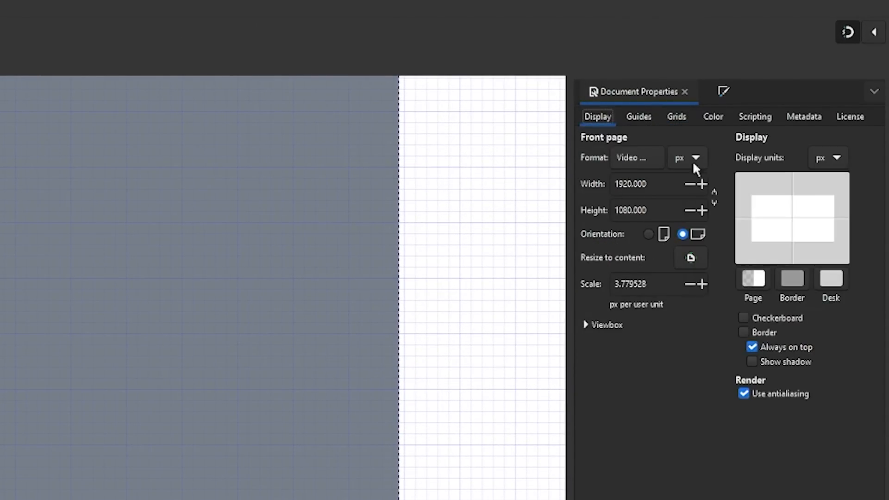
left_click(753, 279)
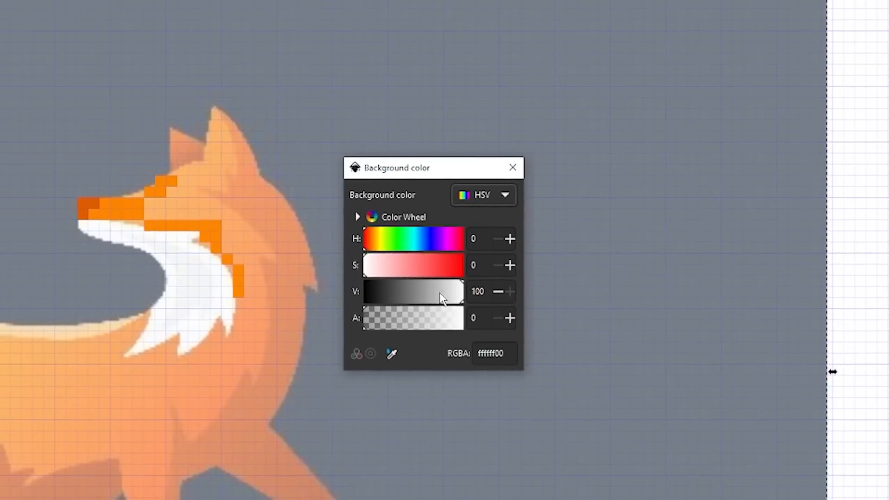
left_click_drag(442, 299, 412, 298)
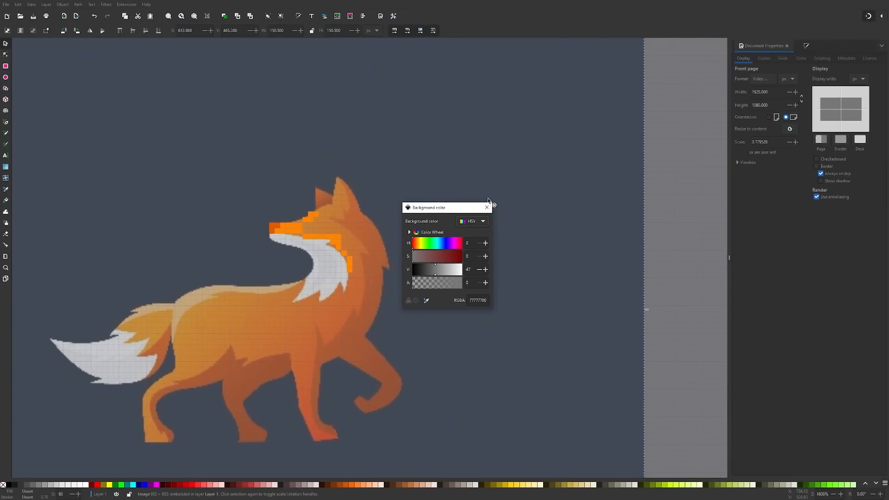
left_click(534, 155)
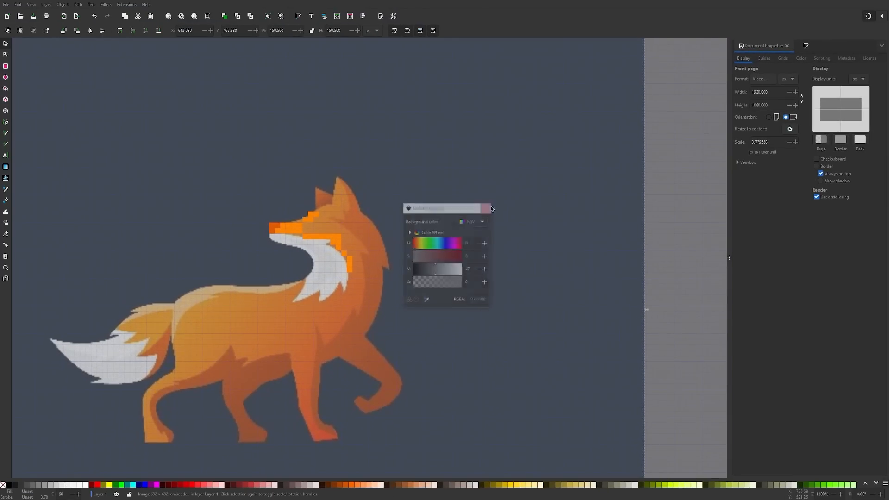
left_click(658, 241)
Step: Stamp more lighter orange squares up the forehead towards the back ear and at the rear of the snout
scroll(310, 220, "up", 4, "ctrl")
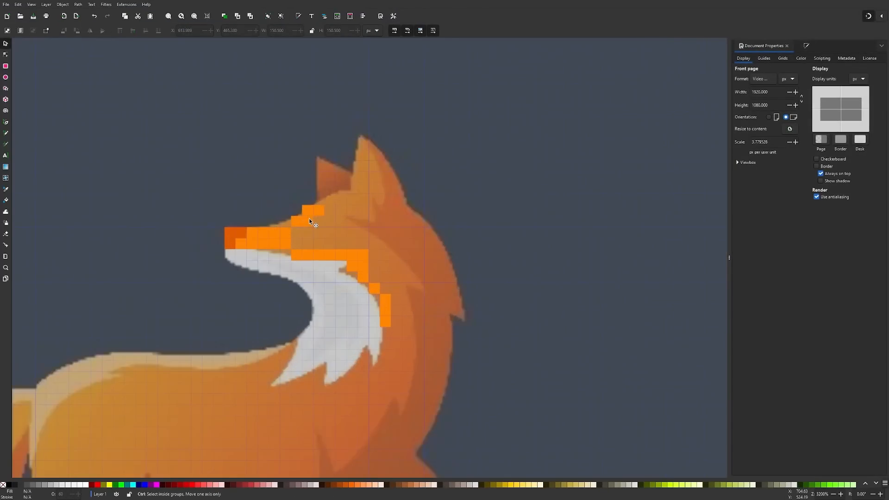
scroll(319, 261, "up", 1, "ctrl")
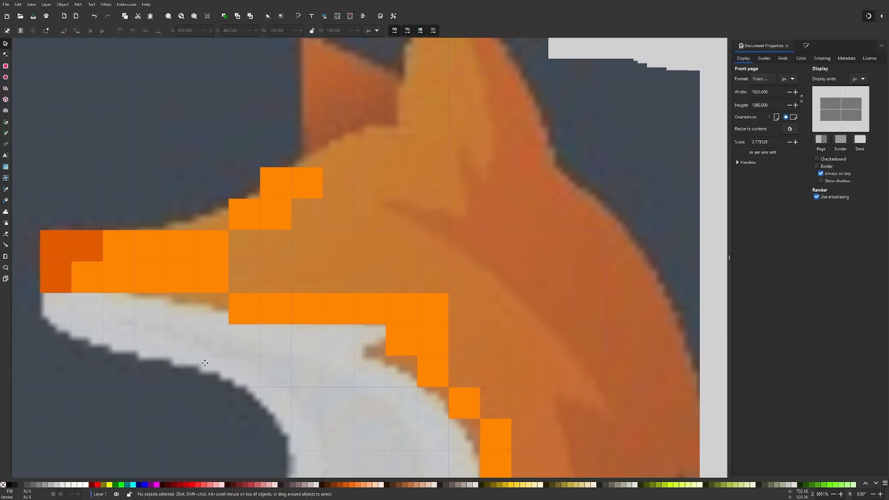
scroll(315, 232, "up", 3)
left_click(276, 265)
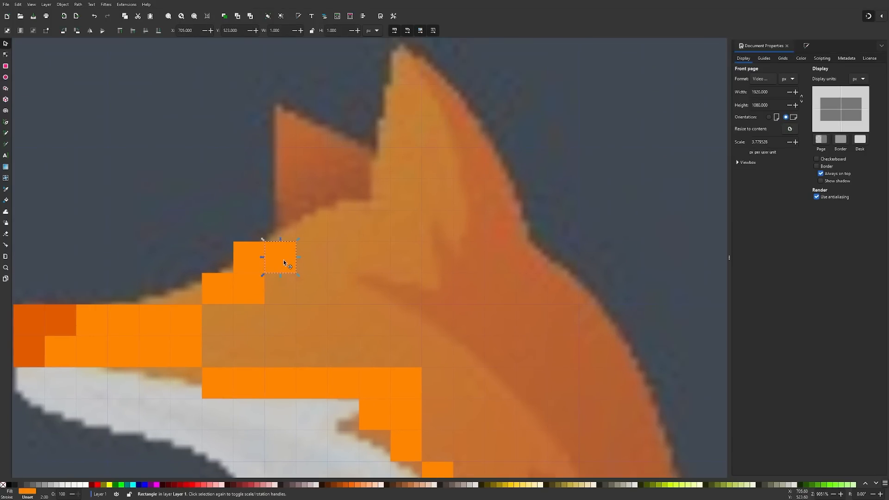
mouse_move(285, 263)
left_mouse_down()
mouse_move(372, 214)
mouse_move(356, 213)
mouse_move(329, 249)
left_mouse_up()
key("space")
key("space")
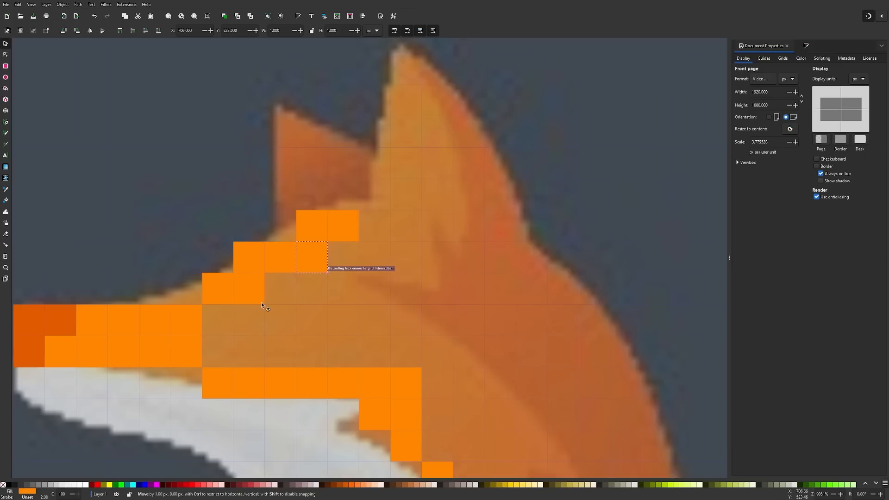
key("space")
mouse_move(261, 302)
left_mouse_down()
mouse_move(224, 318)
mouse_move(216, 355)
mouse_move(258, 352)
left_mouse_up()
key("space")
key("space")
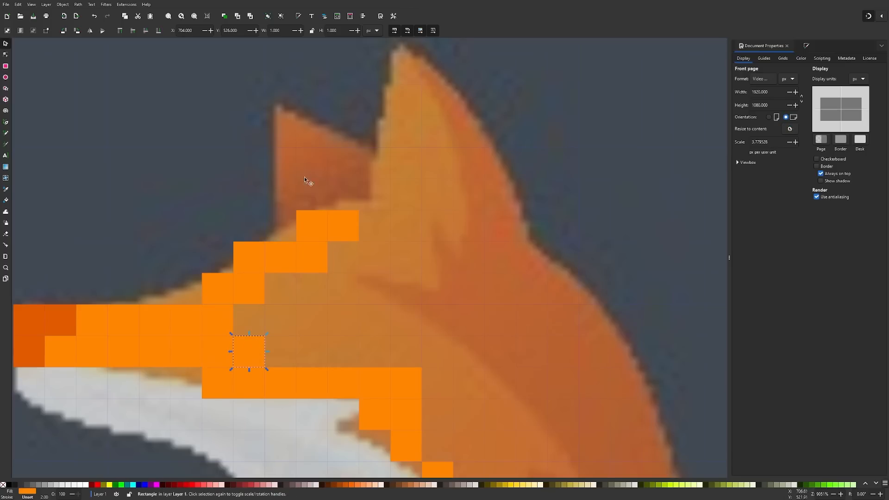
Step: Restore the fox reference image to 100% opacity and deselect it
scroll(316, 167, "down", 2, "ctrl")
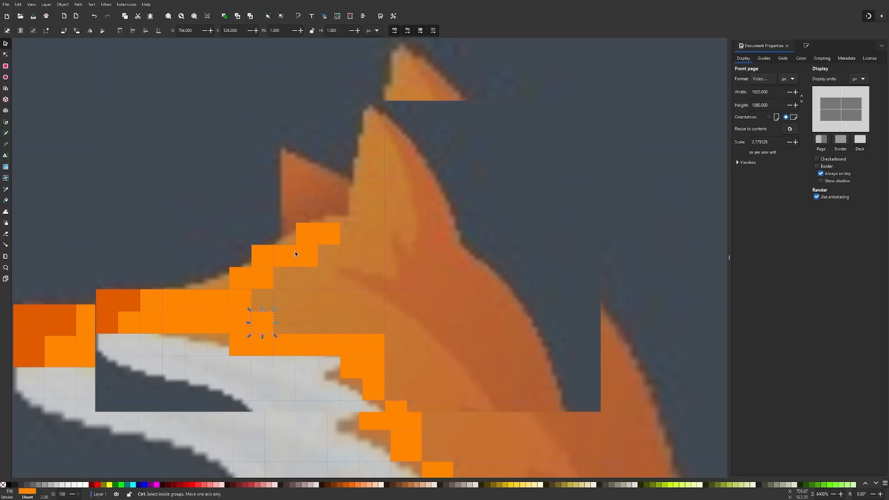
left_click(415, 282)
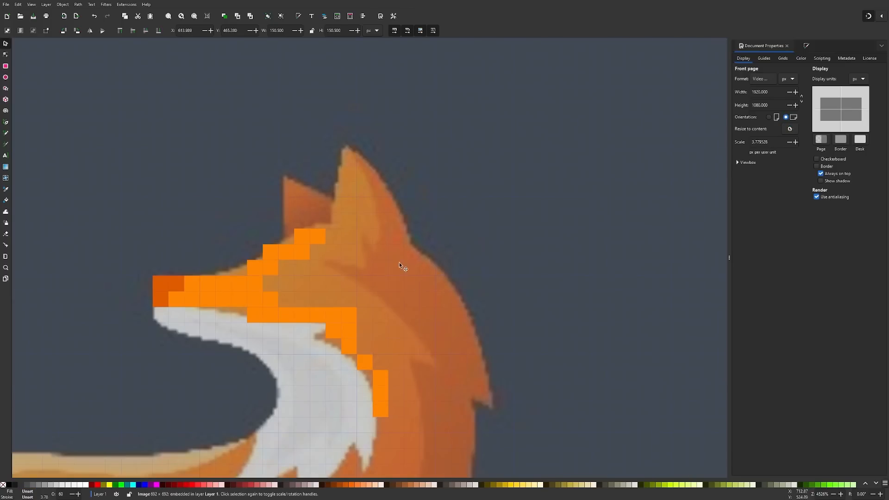
scroll(399, 262, "down", 2, "ctrl")
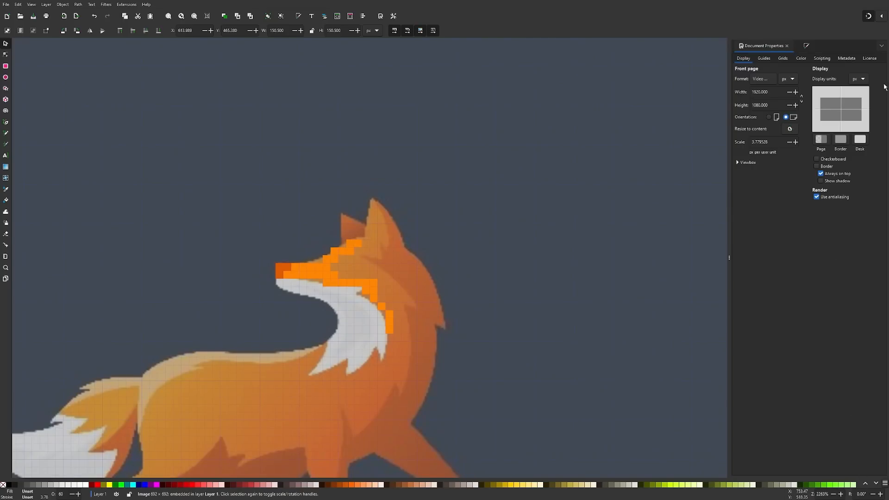
left_click(807, 46)
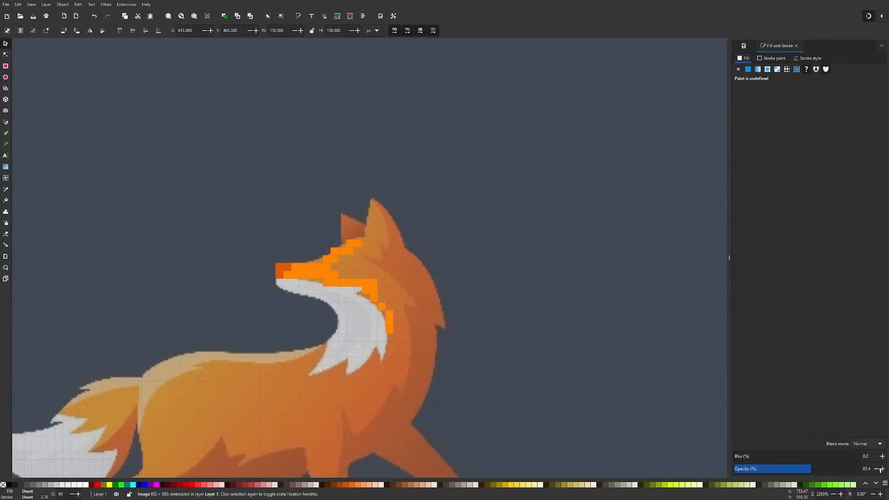
right_click(881, 469)
left_click_drag(626, 372, 499, 362)
left_click(712, 263)
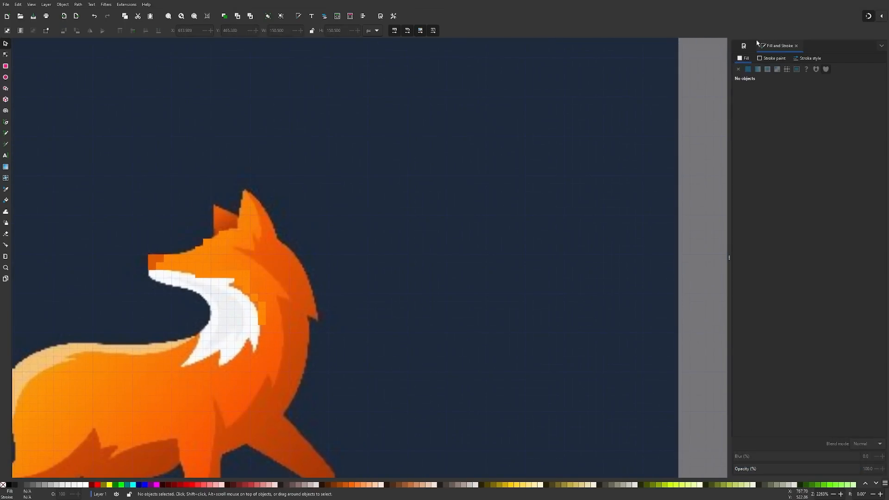
Step: Place a copy of the lighter orange square at the back ear's base and fill it with the dark orange sampled from that ear
left_click(258, 309)
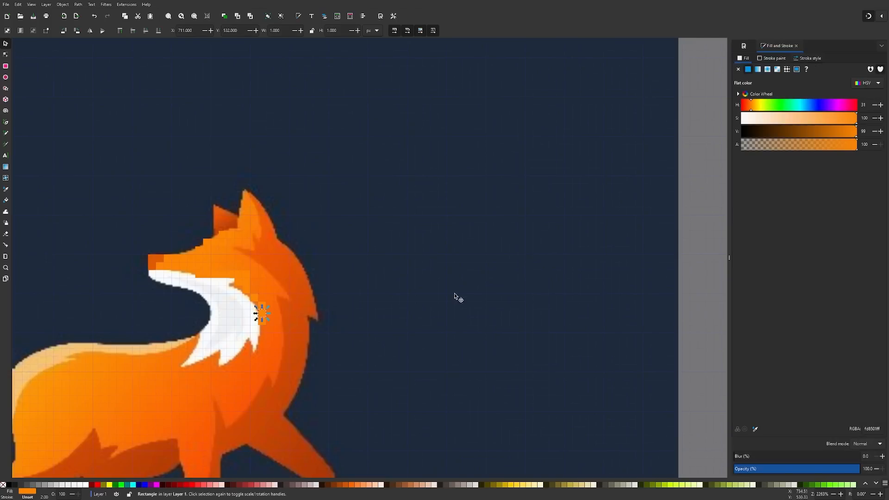
left_click(707, 284)
scroll(246, 253, "up", 2, "ctrl")
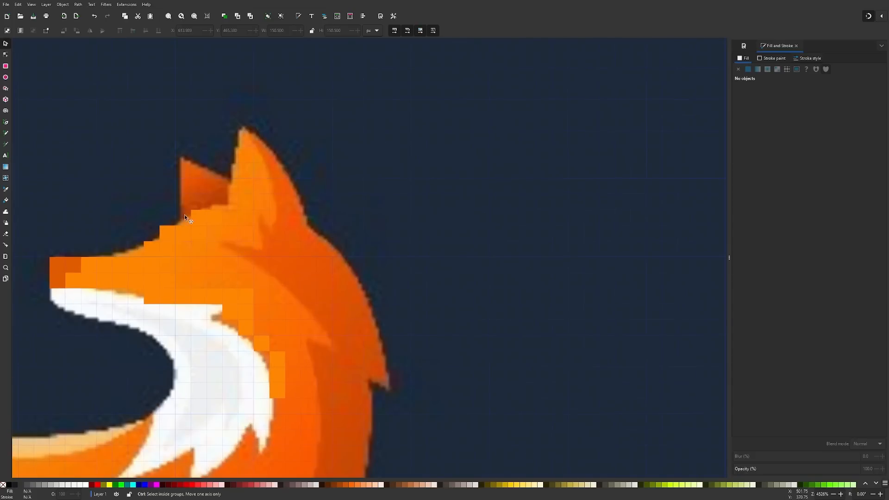
scroll(93, 142, "up", 2, "ctrl")
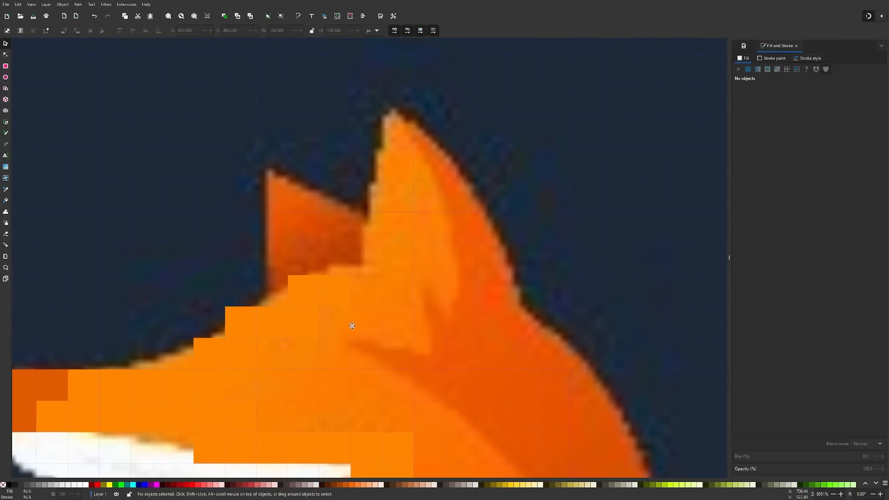
scroll(349, 326, "left", 2)
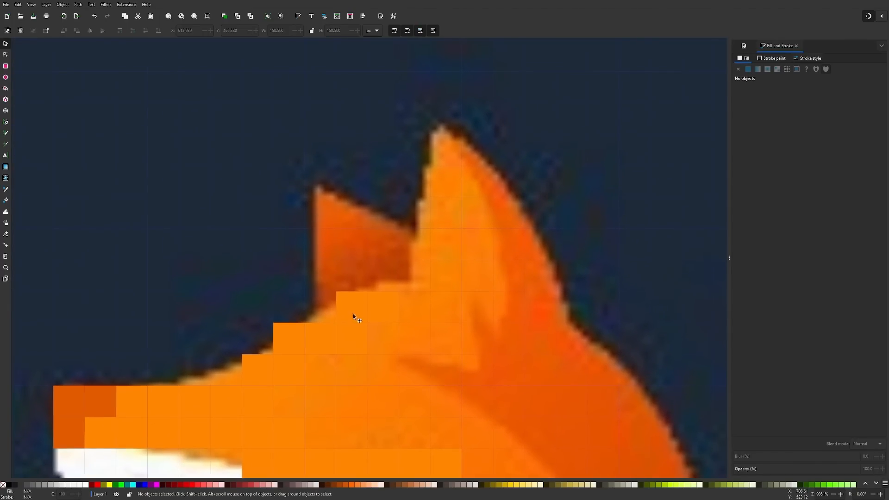
left_click(357, 310)
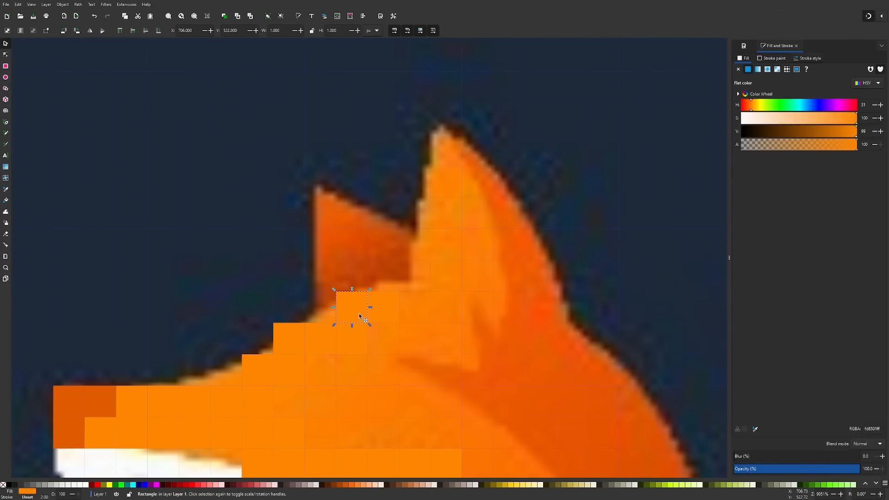
left_click_drag(357, 308, 329, 304)
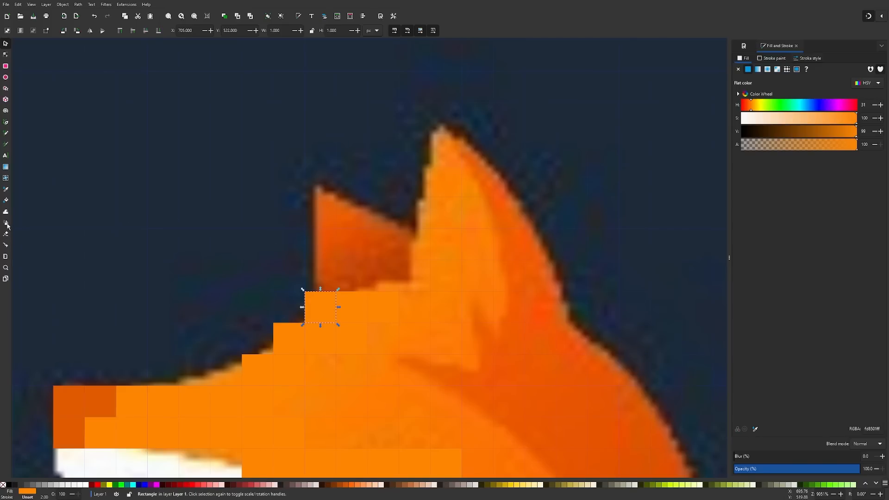
left_click(6, 189)
left_click(398, 270)
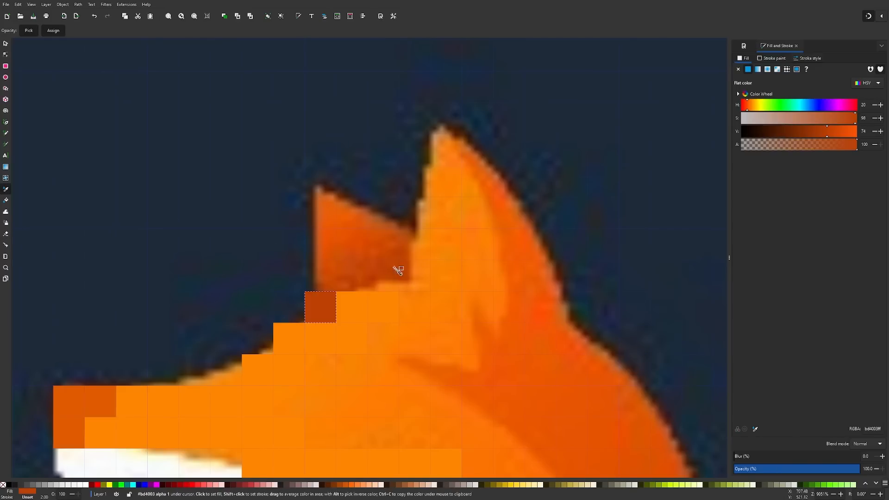
Step: Recolour the three nose squares with the dark orange sampled from the square at the back ear's base
left_click_drag(377, 306, 385, 249)
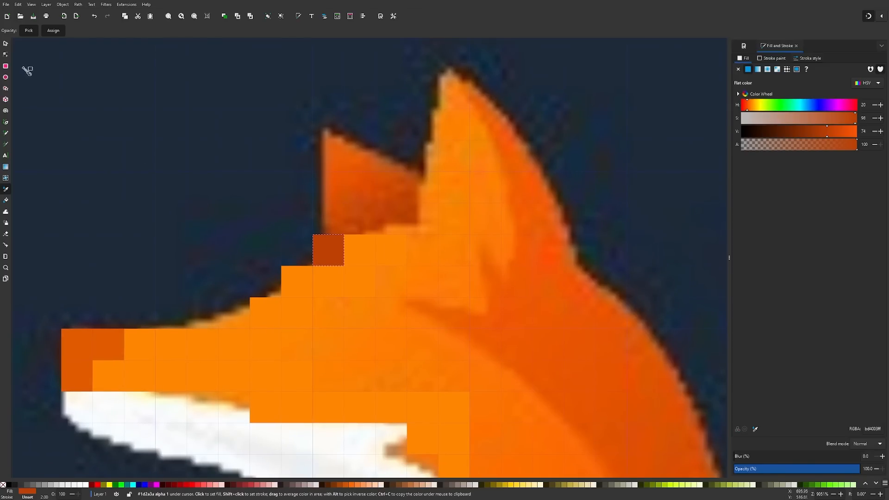
left_click(4, 45)
left_click(81, 346)
left_click(81, 374, "shift")
left_click(116, 344, "shift")
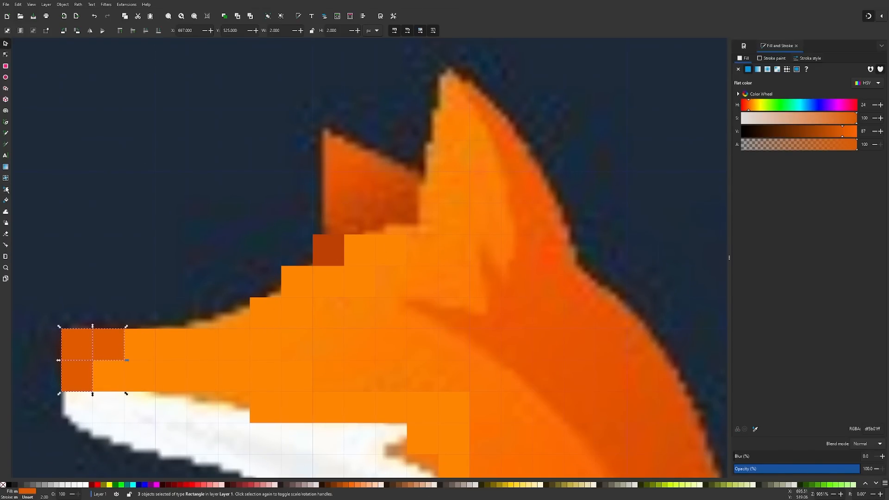
left_click(6, 190)
left_click(321, 246)
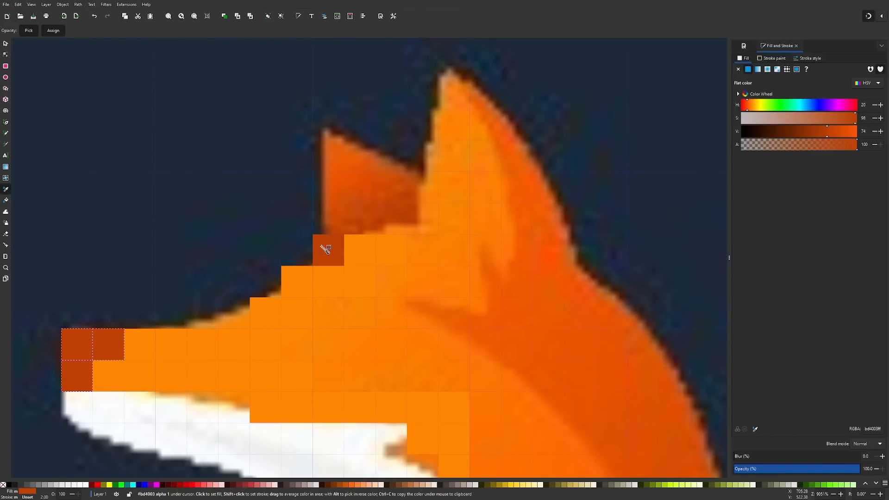
left_click(6, 43)
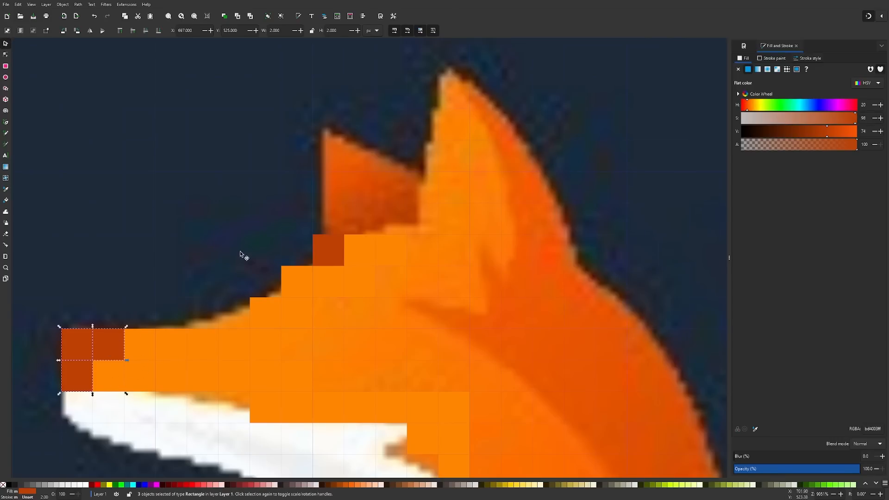
Step: Stamp copies of the dark orange ear-base square across the back ear up to its tip
left_click(355, 254)
left_click(333, 251)
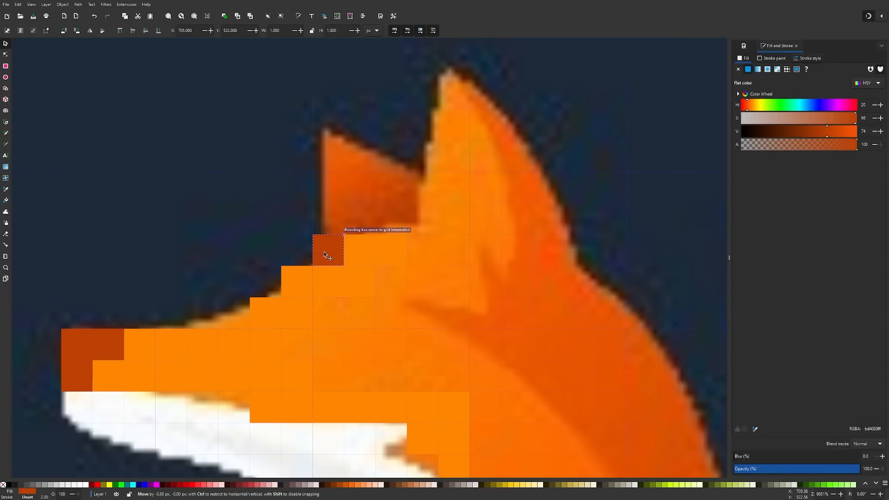
left_click_drag(324, 251, 327, 128)
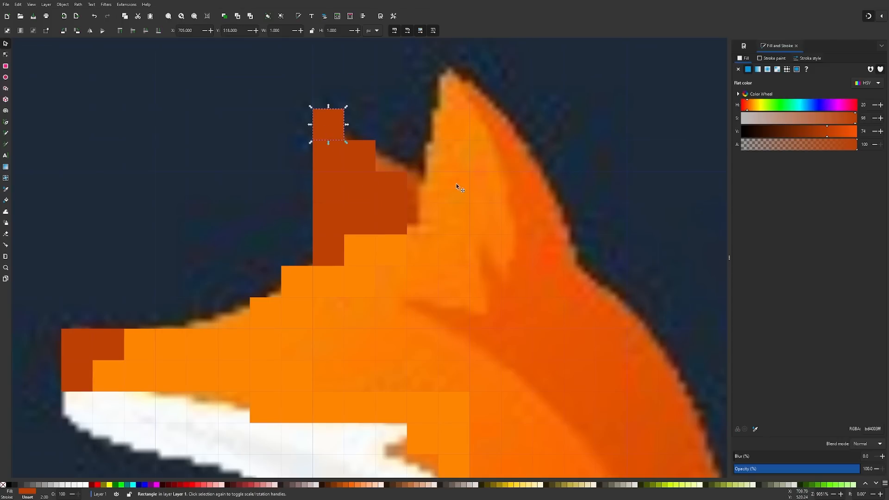
Step: Stamp dark orange squares down the shaded rear edge of the front ear and along the shadow beneath it
left_click_drag(434, 193, 340, 240)
mouse_move(234, 195)
left_mouse_down()
mouse_move(237, 176)
mouse_move(312, 165)
mouse_move(329, 202)
mouse_move(315, 203)
mouse_move(369, 260)
mouse_move(396, 332)
mouse_move(384, 334)
mouse_move(411, 366)
mouse_move(347, 275)
mouse_move(355, 374)
mouse_move(332, 408)
mouse_move(278, 406)
mouse_move(315, 428)
mouse_move(362, 431)
mouse_move(342, 427)
left_mouse_up()
left_click(238, 177)
left_click(149, 207)
key("space")
key("space")
key("space")
key("space")
key("space")
key("space")
key("space")
key("space")
key("space")
key("space")
key("space")
key("space")
key("space")
Step: Lower the opacity of the fox reference image to about 54%
scroll(428, 251, "down", 3)
scroll(357, 252, "down", 2)
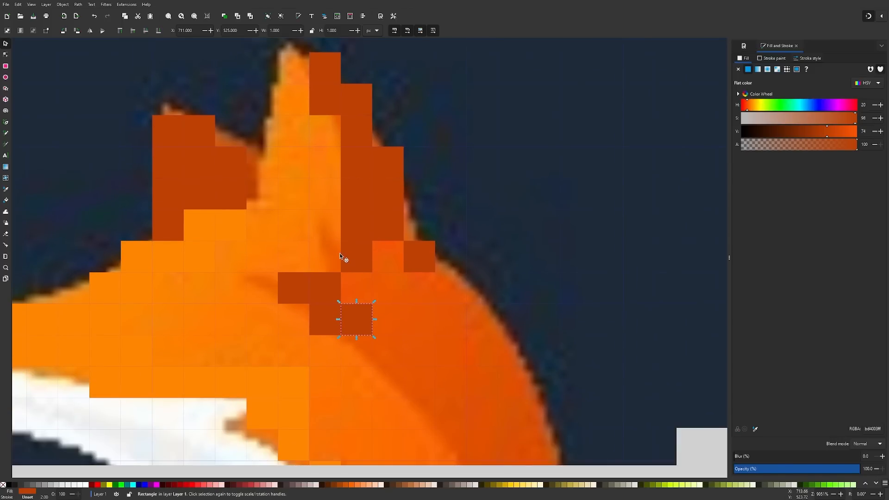
scroll(341, 250, "down", 5)
scroll(341, 252, "down", 1)
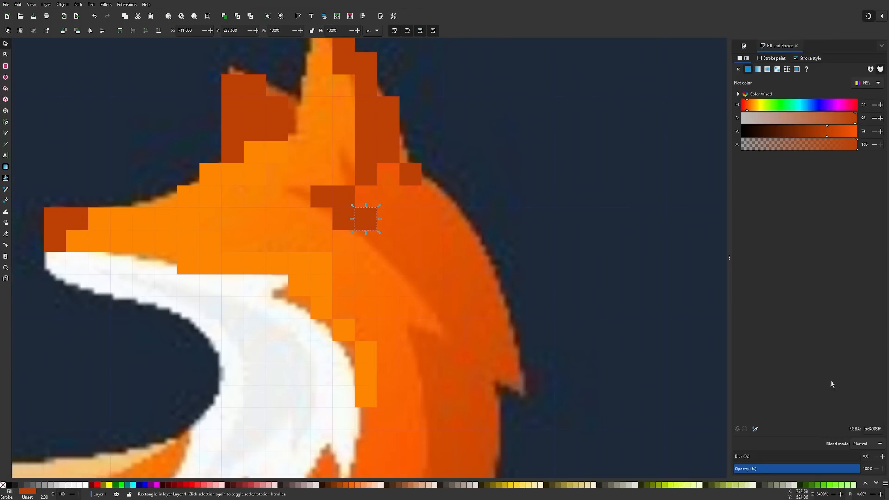
left_click(576, 255)
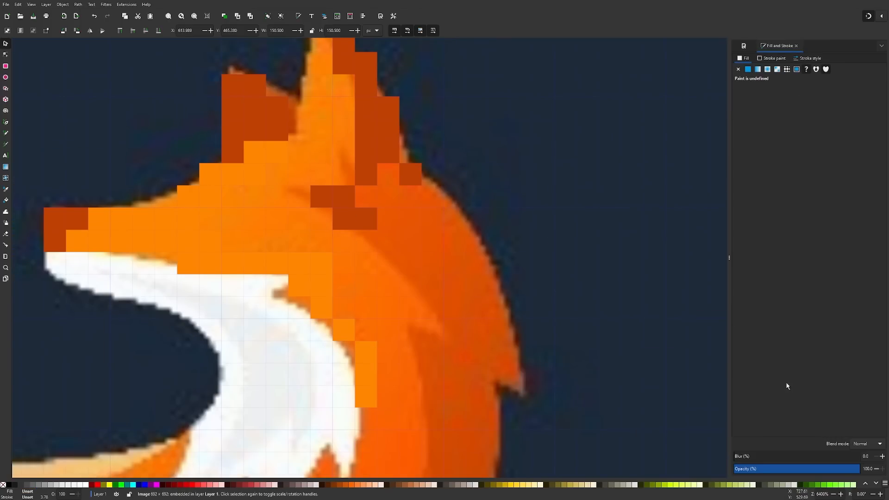
left_click(802, 474)
scroll(550, 304, "right", 8)
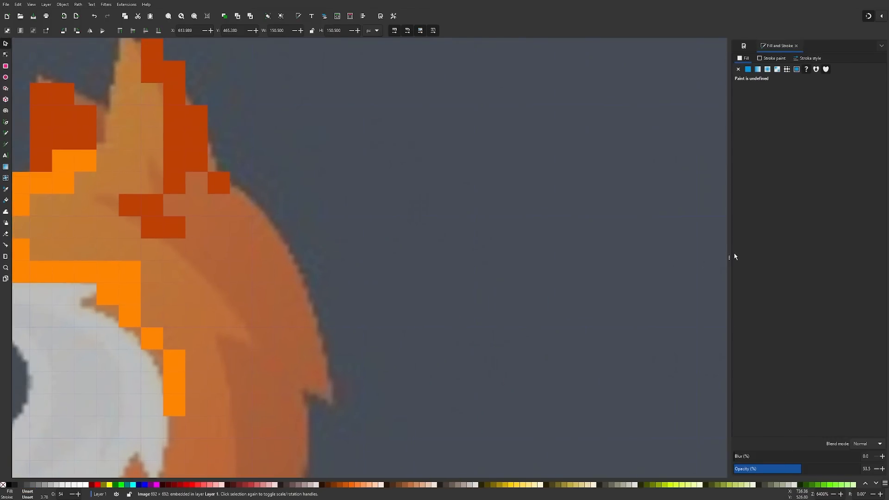
Step: Deselect the reference image and stamp dark orange squares diagonally from the front ear's shadow down the inner edge of the neck shading
scroll(448, 282, "down", 2)
left_click_drag(449, 285, 260, 295)
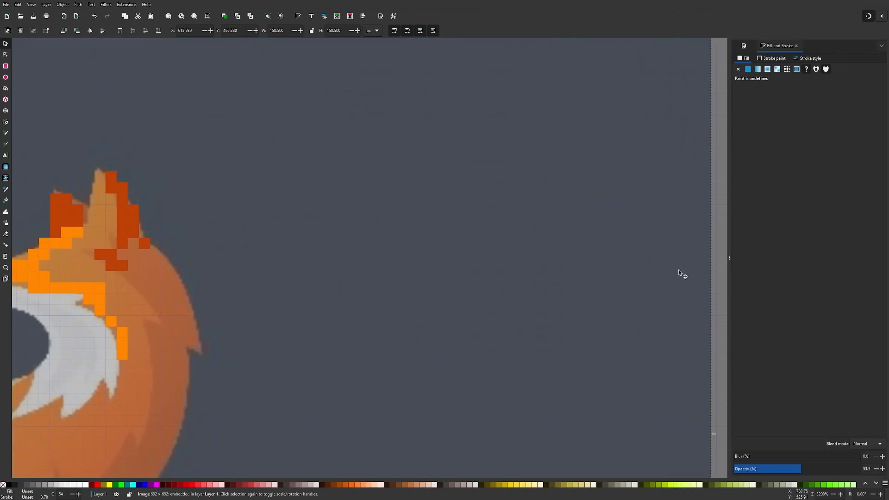
left_click(717, 259)
scroll(101, 252, "up", 3)
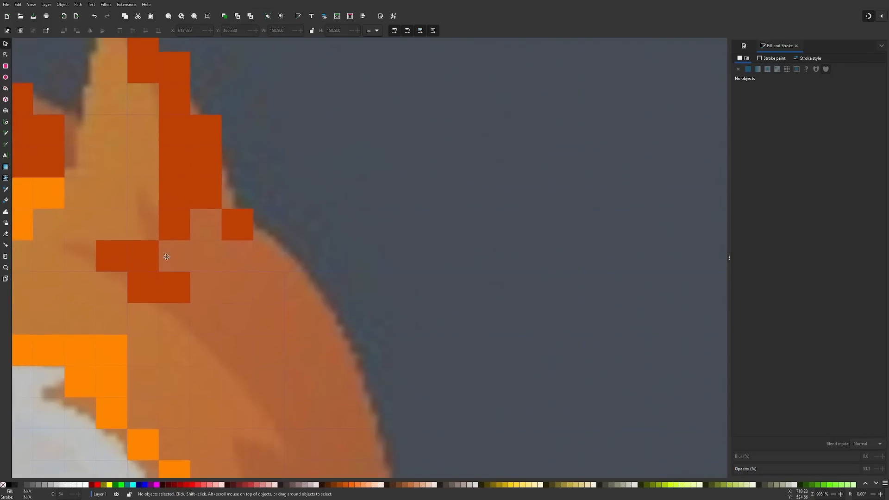
scroll(166, 256, "left", 5)
mouse_move(341, 236)
left_mouse_down()
mouse_move(305, 238)
mouse_move(280, 265)
mouse_move(311, 265)
mouse_move(311, 325)
mouse_move(361, 385)
mouse_move(330, 385)
mouse_move(359, 384)
mouse_move(392, 423)
mouse_move(392, 454)
mouse_move(372, 453)
mouse_move(371, 472)
left_mouse_up()
key("space")
key("space")
key("space")
key("space")
key("space")
key("space")
key("space")
key("space")
key("space")
key("space")
scroll(430, 296, "down", 3)
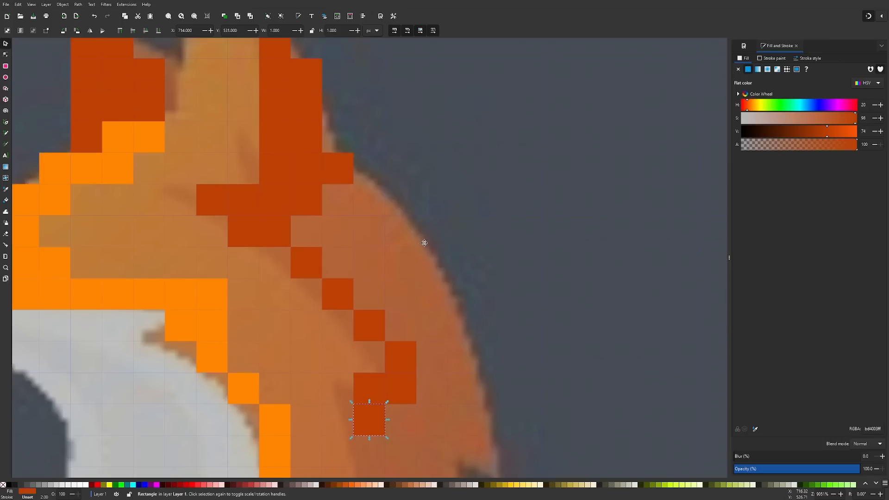
Step: Fill the shaded back of the head and upper neck with stamped dark orange squares out to the reference's rear outline, including the tuft
scroll(359, 194, "up", 1)
scroll(353, 211, "down", 1)
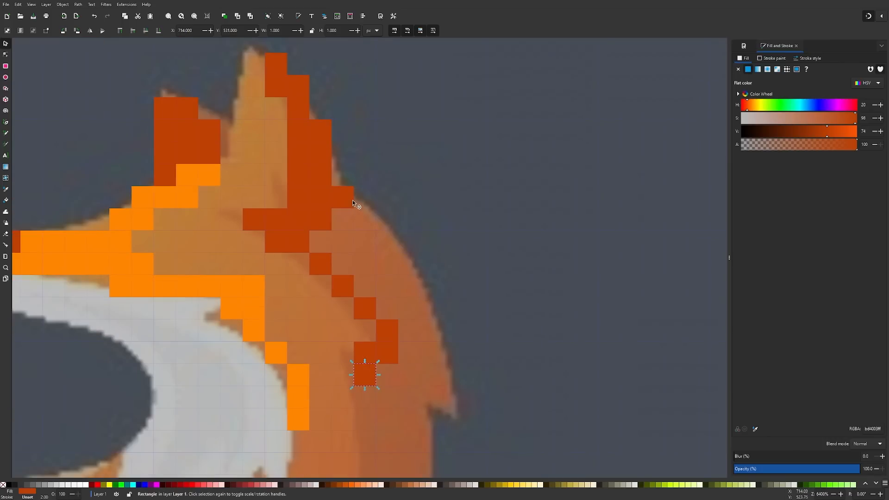
mouse_move(365, 374)
left_mouse_down()
mouse_move(347, 218)
mouse_move(416, 289)
mouse_move(422, 317)
mouse_move(439, 336)
mouse_move(456, 430)
mouse_move(440, 428)
mouse_move(440, 406)
mouse_move(376, 426)
mouse_move(377, 449)
mouse_move(431, 451)
mouse_move(418, 427)
mouse_move(398, 428)
mouse_move(394, 401)
mouse_move(422, 395)
mouse_move(407, 329)
mouse_move(332, 268)
mouse_move(371, 264)
mouse_move(372, 286)
left_mouse_up()
key("space")
key("space")
key("space")
key("space")
key("space")
key("space")
key("space")
key("space")
key("space")
key("space")
key("space")
key("space")
key("space")
key("space")
key("space")
key("space")
key("space")
key("space")
key("space")
key("space")
key("space")
key("space")
key("space")
key("space")
key("space")
key("space")
key("space")
key("space")
key("space")
key("space")
key("space")
left_click_drag(373, 287, 420, 351)
key("space")
key("space")
scroll(299, 246, "down", 1)
scroll(259, 185, "up", 1)
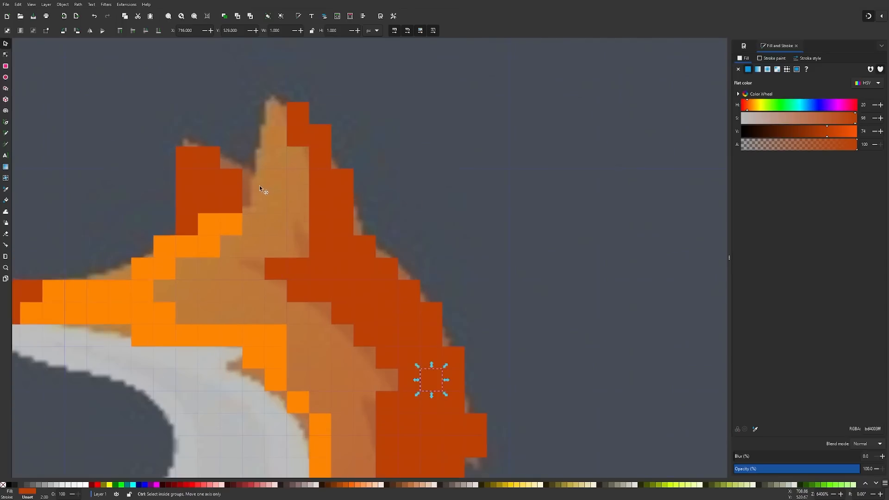
Step: Stamp light orange squares up the front edge of the front ear, starting from the square at the back ear's base
left_click(239, 230)
mouse_move(239, 230)
left_mouse_down()
mouse_move(262, 229)
mouse_move(276, 155)
left_mouse_up()
key("space")
key("space")
key("space")
key("space")
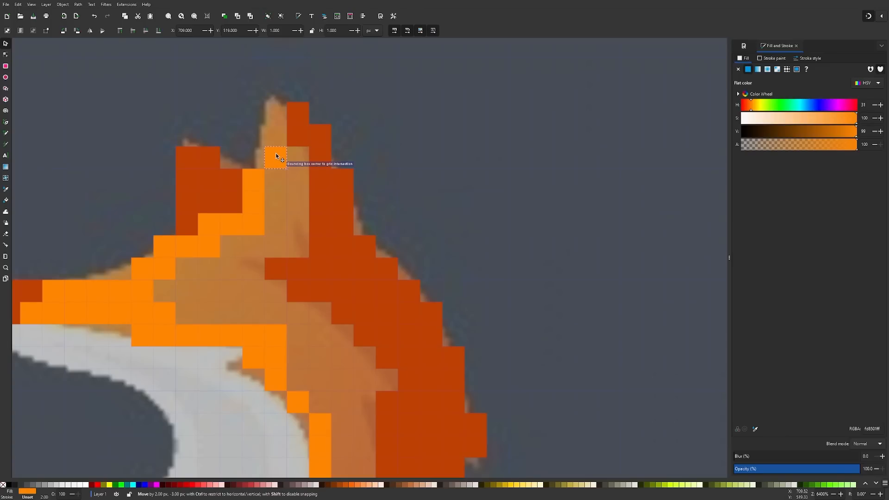
key("space")
Step: Fill the rest of the front ear and the uncovered face area with stamped light orange squares
mouse_move(276, 134)
left_mouse_down()
mouse_move(277, 114)
mouse_move(262, 151)
mouse_move(298, 175)
mouse_move(290, 291)
mouse_move(386, 383)
mouse_move(243, 247)
mouse_move(191, 269)
mouse_move(362, 401)
left_mouse_up()
key("space")
key("space")
key("space")
key("space")
key("space")
key("space")
key("space")
key("space")
key("space")
key("space")
key("space")
key("space")
key("space")
key("space")
key("space")
key("space")
key("space")
Step: Fill the gap in the upper neck between the chest fur and the dark shading with light orange squares
scroll(424, 222, "down", 3)
scroll(425, 222, "down", 1)
left_click_drag(450, 284, 442, 329)
key("space")
key("space")
key("space")
key("space")
key("space")
key("space")
scroll(194, 229, "up", 1)
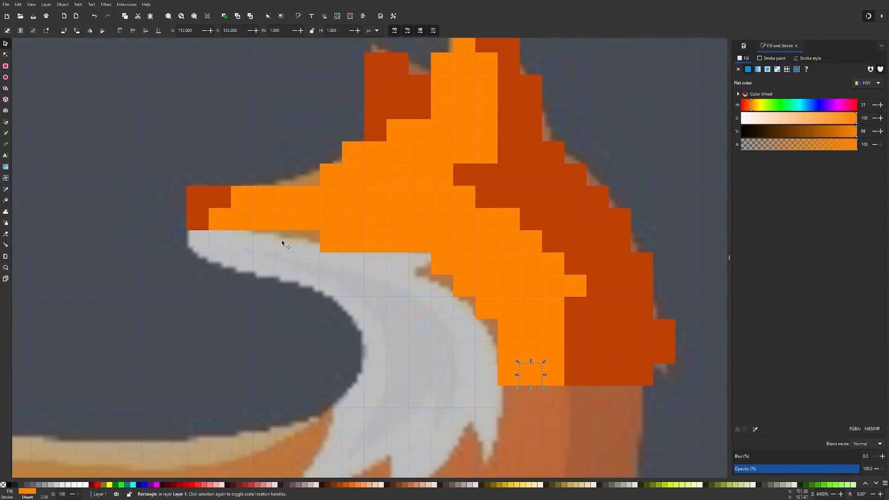
Step: Place a copy of a light orange muzzle square directly below the nose and fill it with white
left_click(235, 216)
left_click_drag(234, 216, 198, 247)
left_click(86, 485)
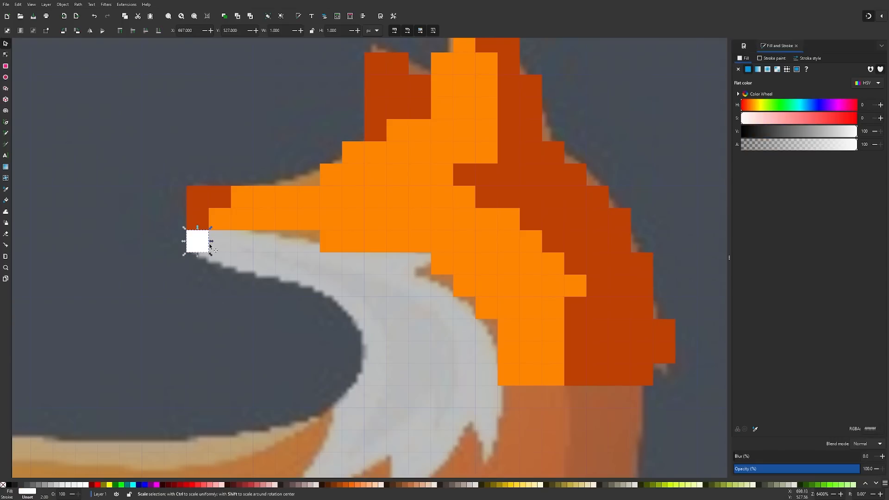
Step: Stamp white squares from below the nose along the lower jaw towards the throat
key("space")
mouse_move(206, 247)
left_mouse_down()
mouse_move(317, 245)
mouse_move(214, 265)
mouse_move(268, 266)
mouse_move(310, 289)
left_mouse_up()
key("space")
key("space")
key("space")
key("space")
key("space")
key("space")
key("space")
key("space")
key("space")
Step: Stamp white squares down the throat and around the jagged outline of the chest fur
mouse_move(310, 289)
left_mouse_down()
mouse_move(334, 291)
mouse_move(382, 371)
mouse_move(340, 459)
mouse_move(284, 417)
mouse_move(322, 394)
mouse_move(428, 387)
mouse_move(440, 373)
mouse_move(482, 364)
mouse_move(485, 261)
mouse_move(355, 344)
left_mouse_up()
key("space")
key("space")
key("space")
key("space")
key("space")
key("space")
key("space")
key("space")
key("space")
key("space")
key("space")
key("space")
key("space")
key("space")
key("space")
key("space")
key("space")
key("space")
key("space")
key("space")
key("space")
key("space")
key("space")
key("space")
key("space")
key("space")
key("space")
key("space")
key("space")
Step: Extend the white row beneath the cheek and stretch its last square down to fill the next column of chest fur
mouse_move(355, 344)
left_mouse_down()
mouse_move(374, 219)
mouse_move(498, 311)
mouse_move(444, 272)
mouse_move(397, 191)
left_mouse_up()
key("space")
key("space")
key("space")
key("space")
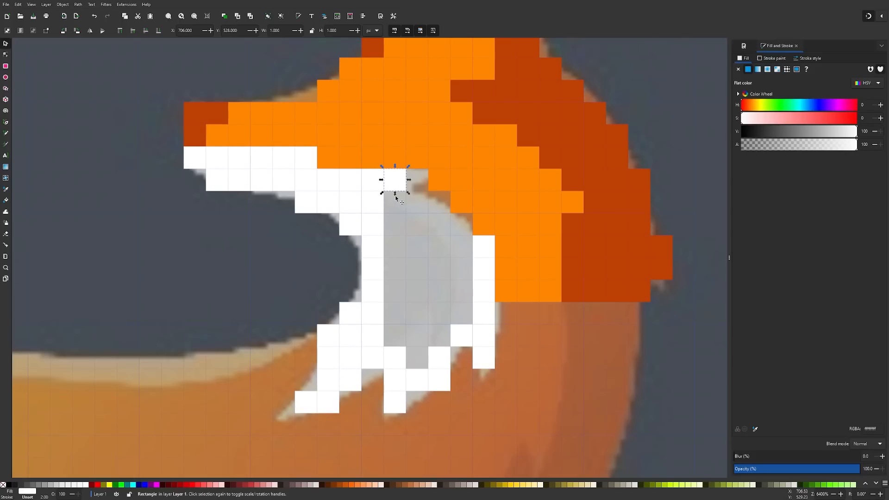
left_click_drag(394, 200, 402, 349)
Step: Fill the remaining gap in the chest fur with 1 px wide white columns, the last two 8 px and 6 px tall
left_click(481, 247)
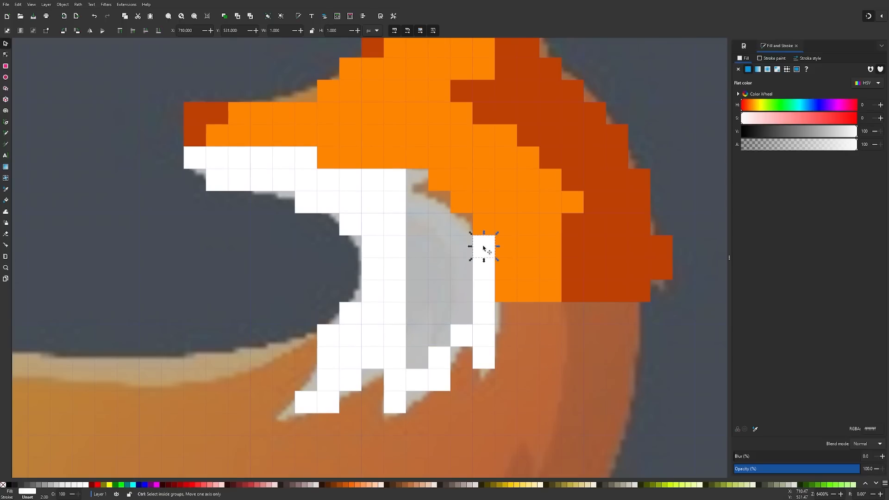
left_click_drag(481, 247, 440, 192)
left_click(444, 355)
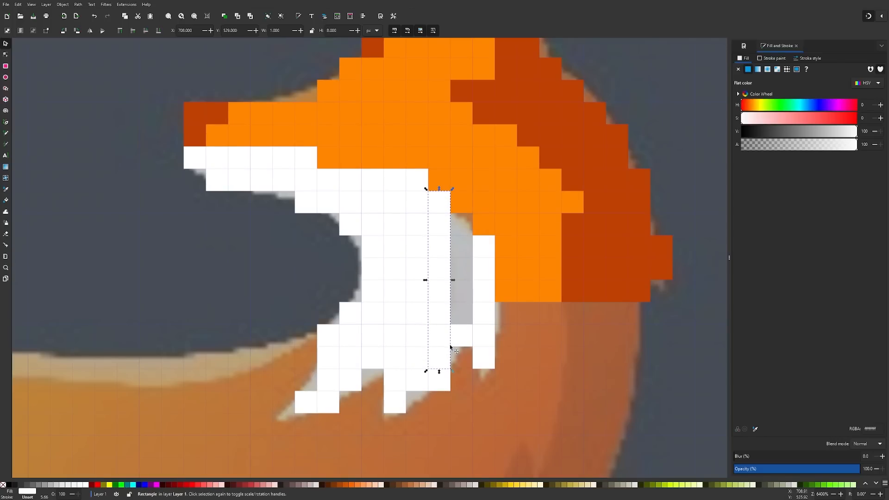
left_click(462, 335)
left_click_drag(462, 322, 466, 213)
Step: Delete the fox reference image to view the pixel head on its own, and undo the deletion
scroll(355, 275, "down", 4)
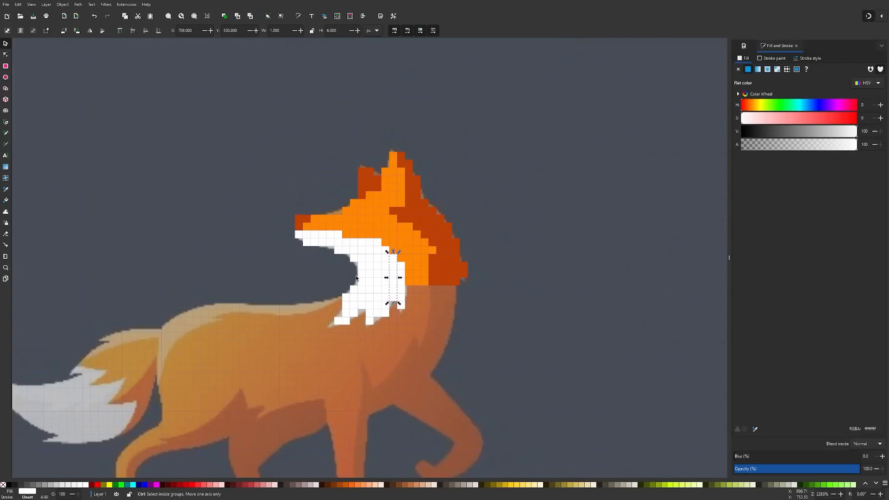
scroll(388, 280, "down", 1)
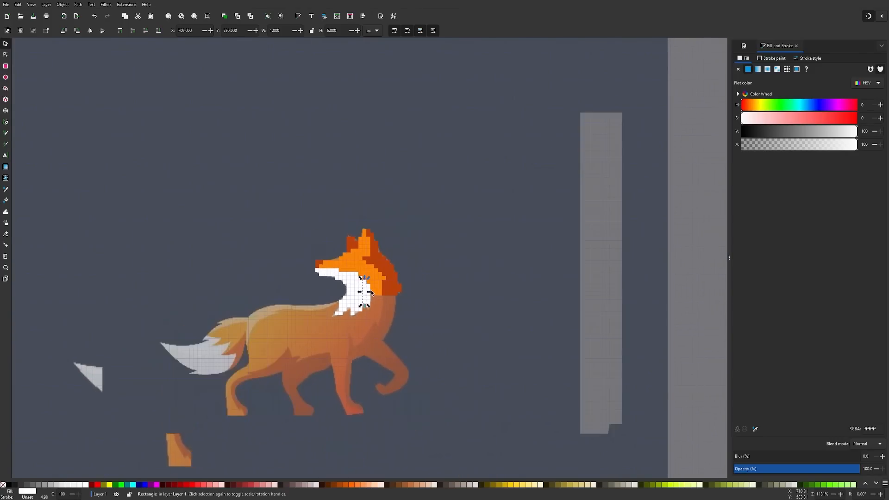
left_click(595, 274)
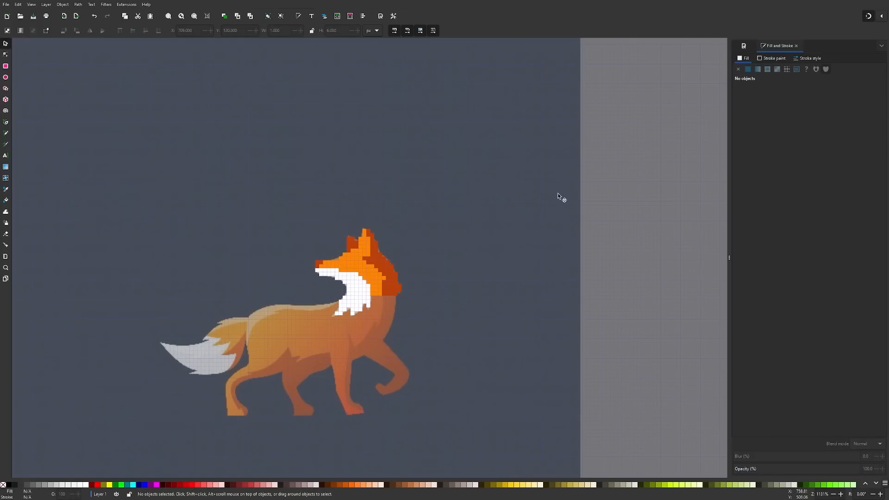
left_click(558, 194)
key("Delete")
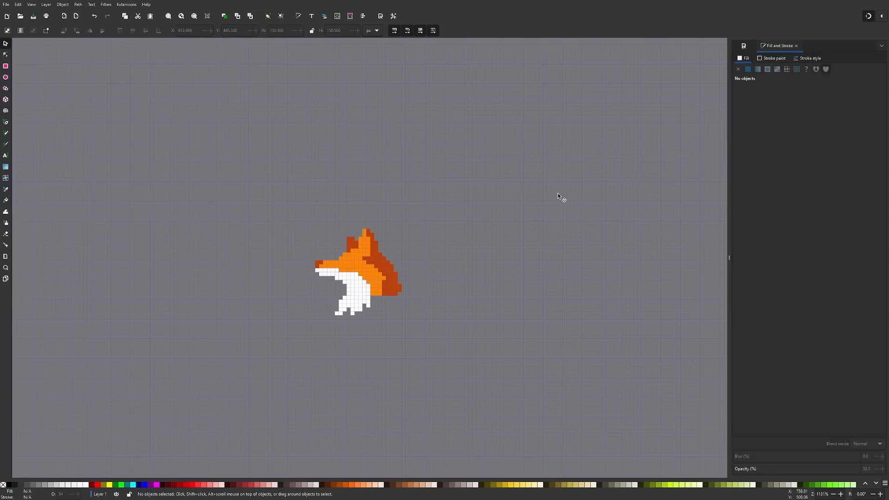
key("ctrl+z")
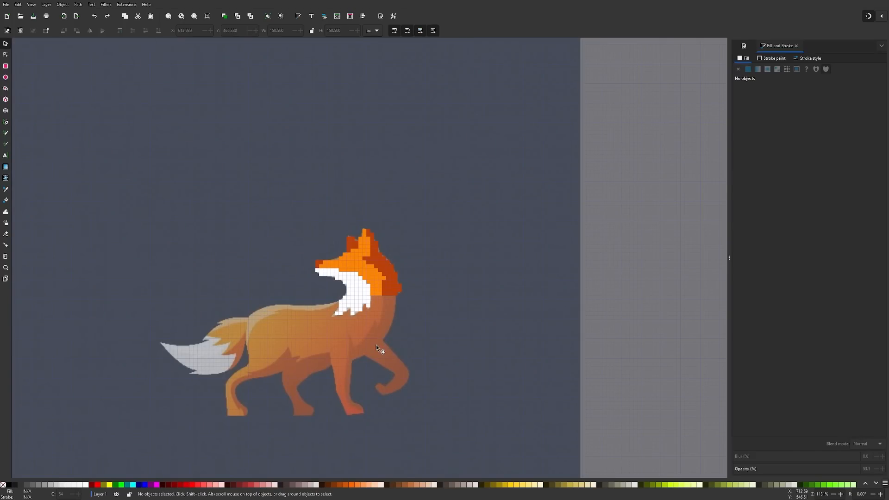
Step: Stamp dark orange squares down the neck's shadow edge, diagonally across the chest and down the shaded side of the standing front leg
scroll(351, 368, "up", 2)
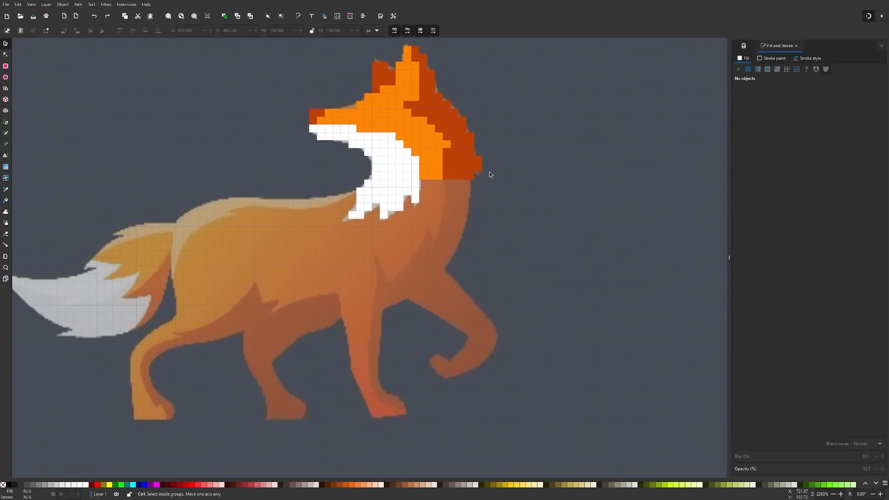
scroll(491, 174, "up", 2)
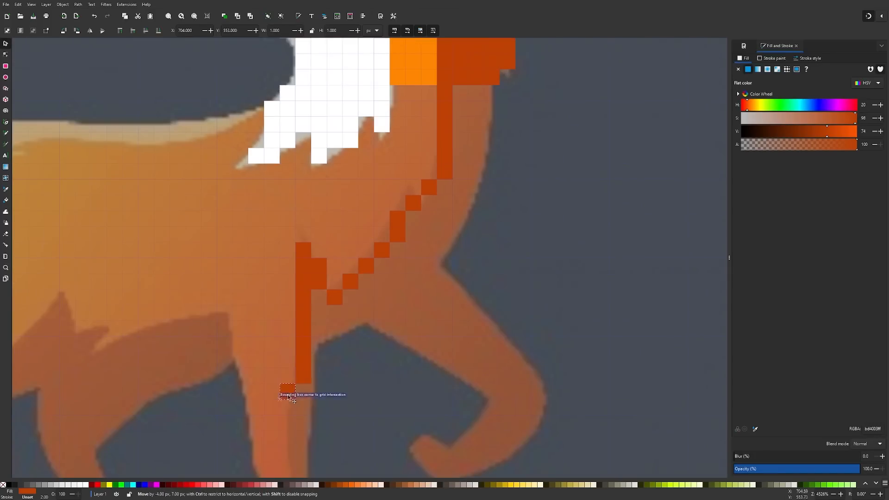
mouse_move(288, 387)
left_mouse_down()
mouse_move(354, 369)
mouse_move(520, 276)
mouse_move(504, 171)
mouse_move(419, 100)
left_mouse_up()
key("space")
key("space")
key("space")
Step: Outline and fill the raised foreleg and the shaded neck and chest with dark orange squares and stretched strips
scroll(420, 99, "up", 4)
left_click_drag(355, 218, 502, 344)
key("space")
key("space")
key("space")
mouse_move(425, 377)
left_mouse_down()
mouse_move(367, 371)
mouse_move(338, 351)
left_mouse_up()
scroll(486, 269, "down", 2)
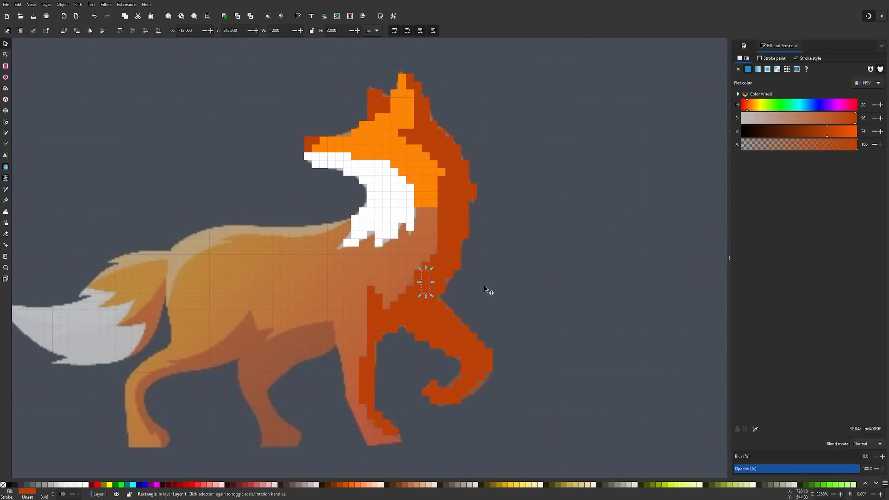
left_click_drag(481, 290, 511, 285)
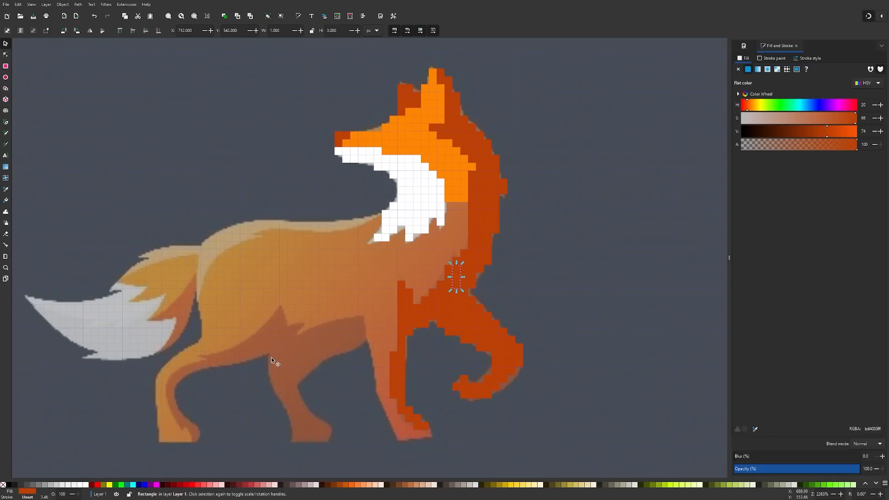
Step: Stamp dark orange squares around the belly shadow and along the shaded edges of both hind legs
scroll(231, 397, "up", 1)
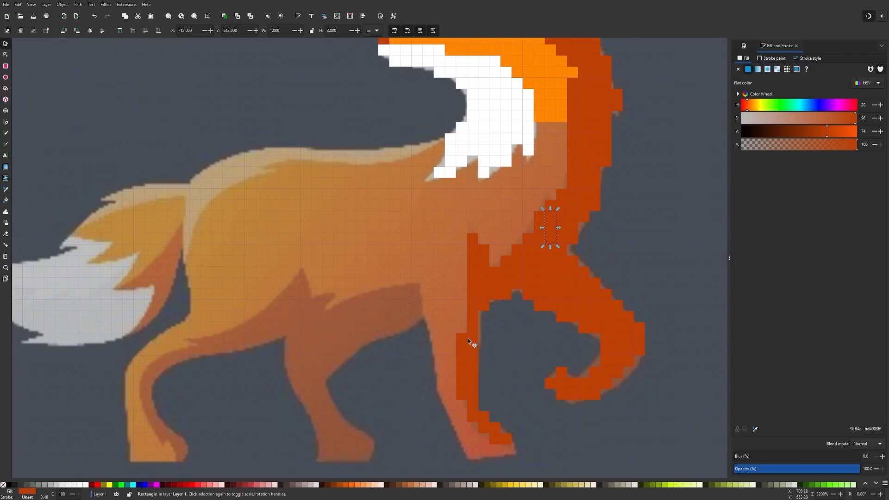
left_click_drag(468, 338, 393, 330)
scroll(375, 365, "up", 2)
mouse_move(394, 124)
left_mouse_down()
mouse_move(311, 323)
mouse_move(214, 251)
mouse_move(174, 124)
left_mouse_up()
key("space")
key("space")
key("space")
key("space")
key("space")
key("space")
key("space")
key("space")
key("space")
Step: Fill the belly shadow and far hind leg with dark orange squares stretched into 1 px strips
mouse_move(240, 250)
left_mouse_down()
mouse_move(484, 158)
mouse_move(198, 218)
mouse_move(258, 307)
mouse_move(341, 274)
left_mouse_up()
scroll(484, 161, "down", 2)
scroll(198, 218, "down", 3)
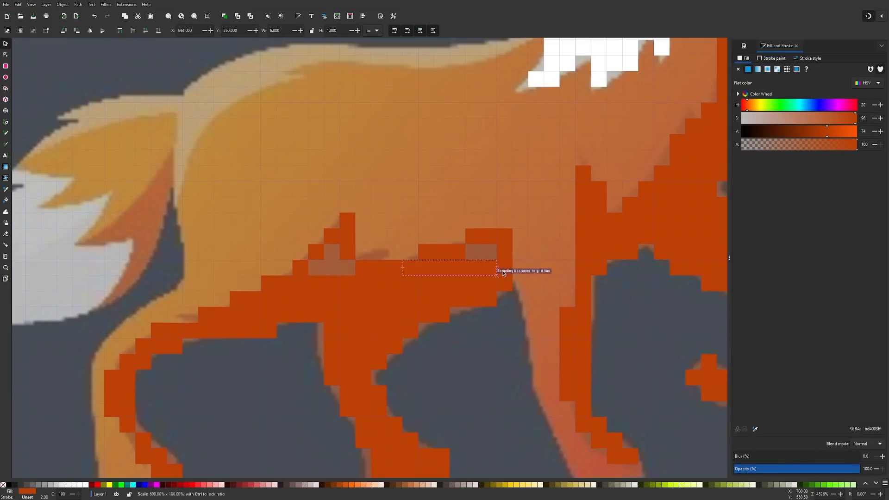
scroll(526, 272, "down", 3)
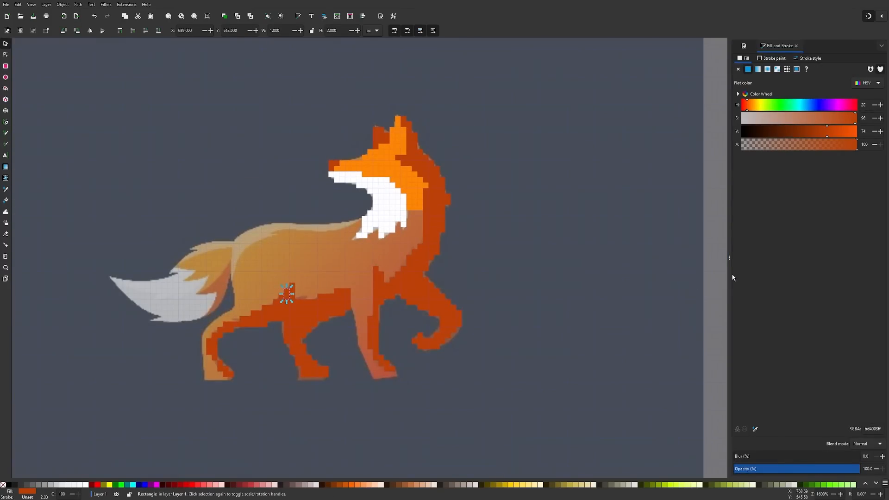
Step: Remove the reference image to check the pixel shading on its own, and undo the removal
key("Escape")
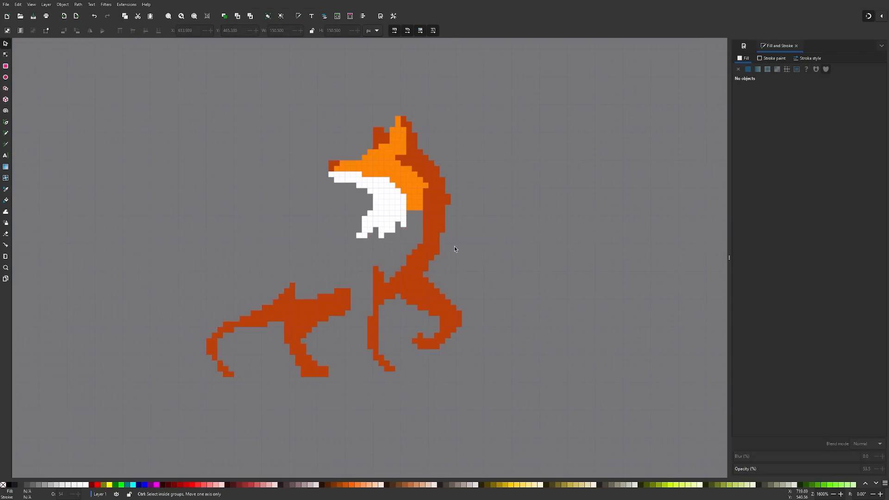
scroll(454, 247, "down", 1)
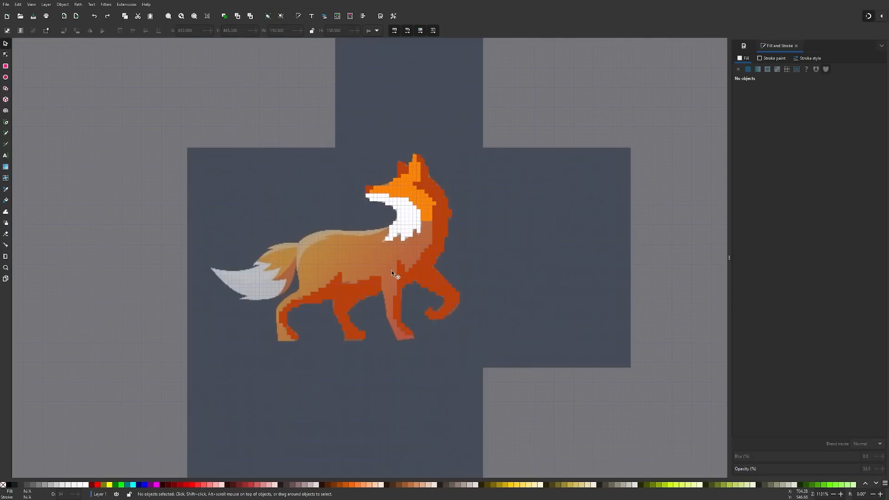
scroll(391, 272, "up", 1)
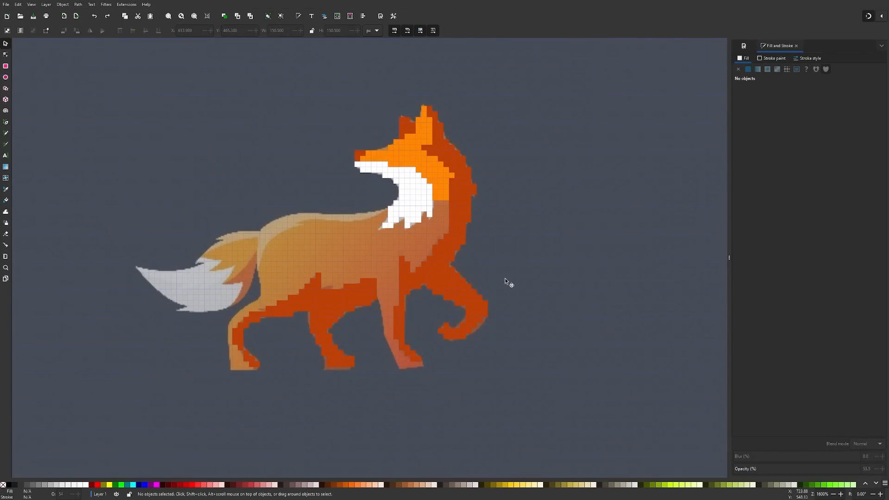
Step: Stamp light yellow 1 px squares along the top of the back, down the rump and over the tail's upper edge
scroll(313, 276, "up", 1)
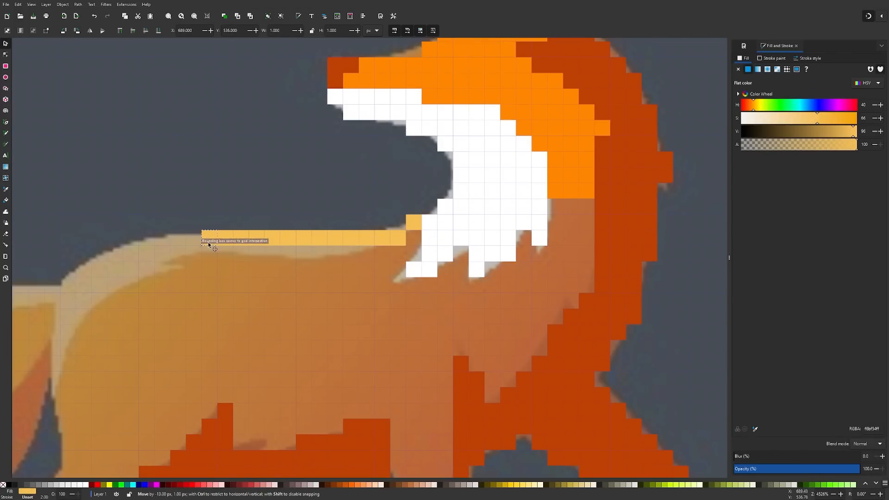
scroll(209, 242, "up", 1)
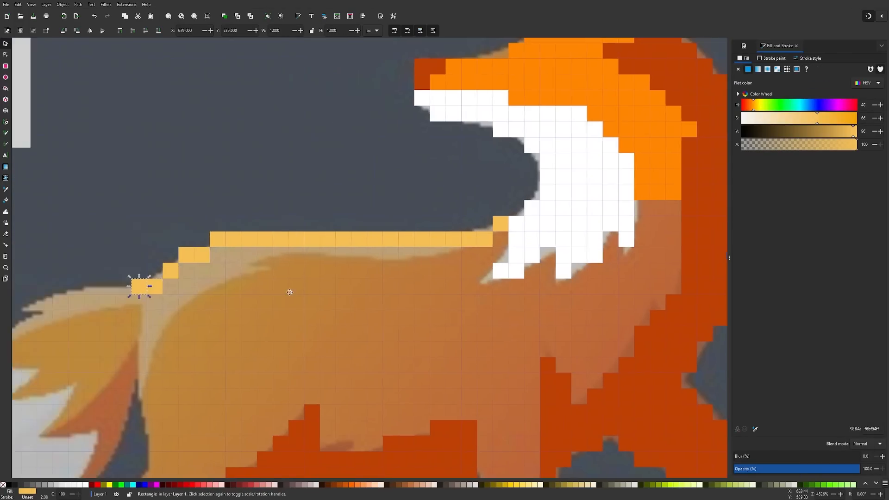
mouse_move(278, 283)
left_mouse_down()
mouse_move(199, 296)
mouse_move(217, 303)
mouse_move(168, 328)
mouse_move(290, 308)
mouse_move(408, 252)
mouse_move(507, 252)
left_mouse_up()
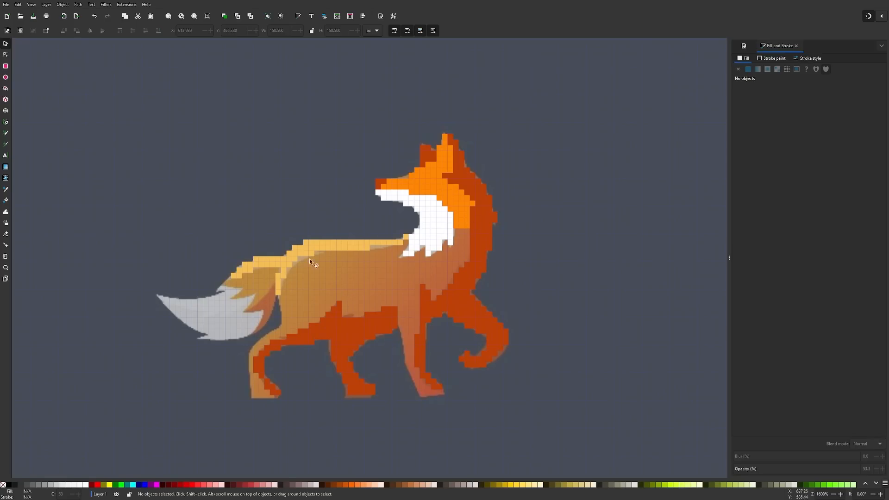
Step: Fill the upper tail with orange and dark orange squares and run white squares along the top edge of the tail tip
scroll(277, 295, "up", 5)
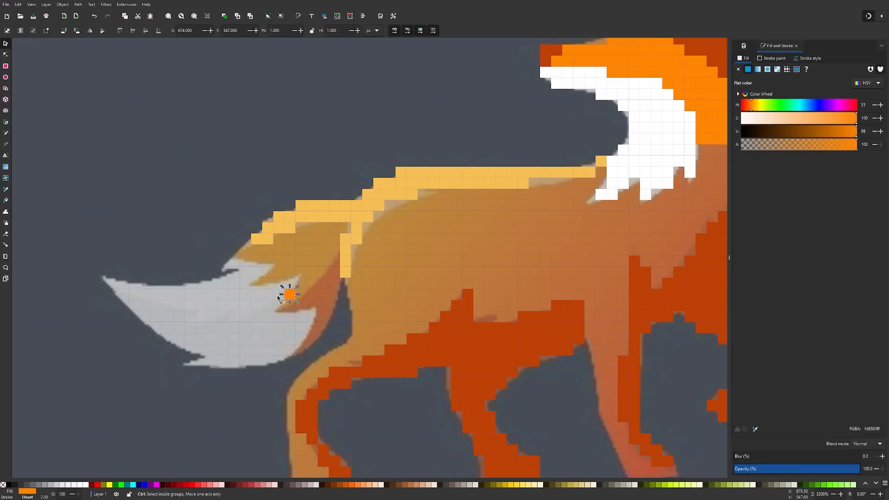
mouse_move(286, 217)
left_mouse_down()
mouse_move(366, 220)
mouse_move(363, 282)
left_mouse_up()
left_click_drag(195, 278, 103, 294)
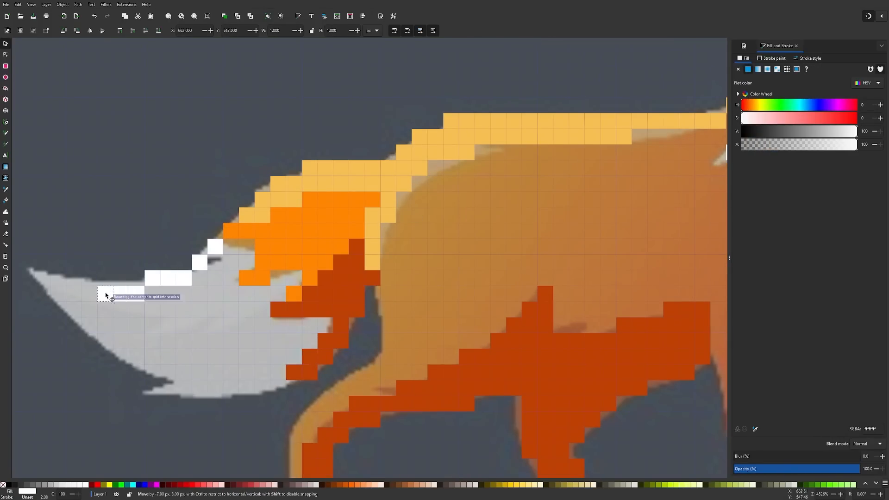
Step: Outline the rest of the tail tip with white squares and fill it in white
mouse_move(302, 326)
left_mouse_down()
mouse_move(95, 326)
mouse_move(111, 342)
left_mouse_up()
scroll(199, 263, "down", 3)
scroll(317, 339, "up", 2)
Step: Stamp an orange border inside the back, rump and chest fur, and fill the lit sides of the legs in orange
mouse_move(197, 167)
left_mouse_down()
mouse_move(167, 297)
mouse_move(284, 110)
mouse_move(497, 101)
mouse_move(530, 389)
mouse_move(465, 267)
mouse_move(200, 267)
mouse_move(242, 268)
left_mouse_up()
key("Escape")
scroll(377, 382, "down", 2)
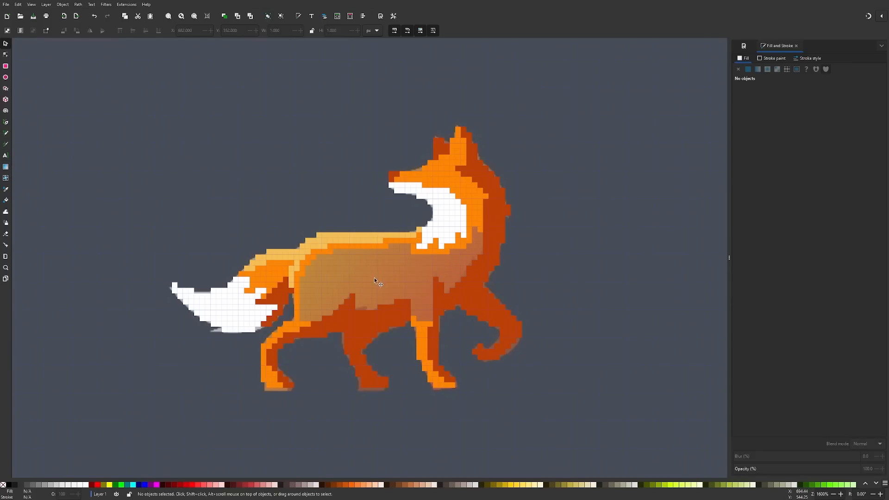
Step: Start a Pen path at the top of the hind leg and trace it up the rump and along the back's orange border
left_click(6, 123)
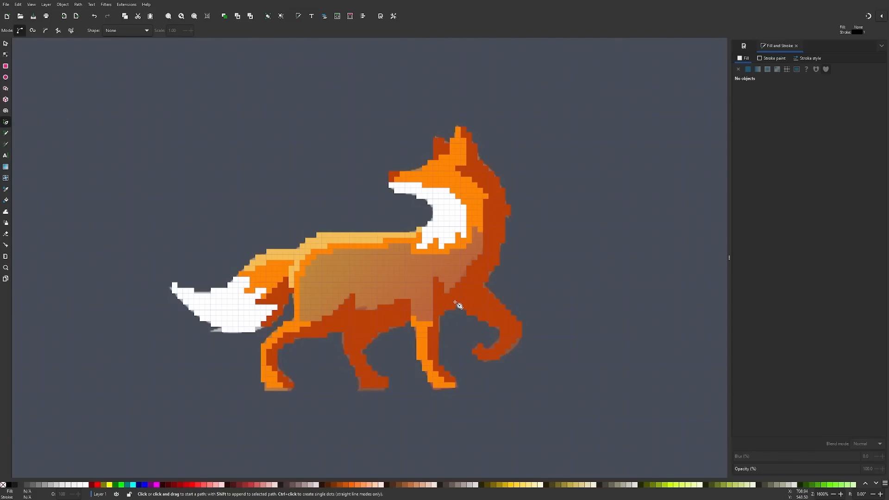
scroll(458, 305, "up", 1)
scroll(458, 304, "up", 1)
left_click(138, 348)
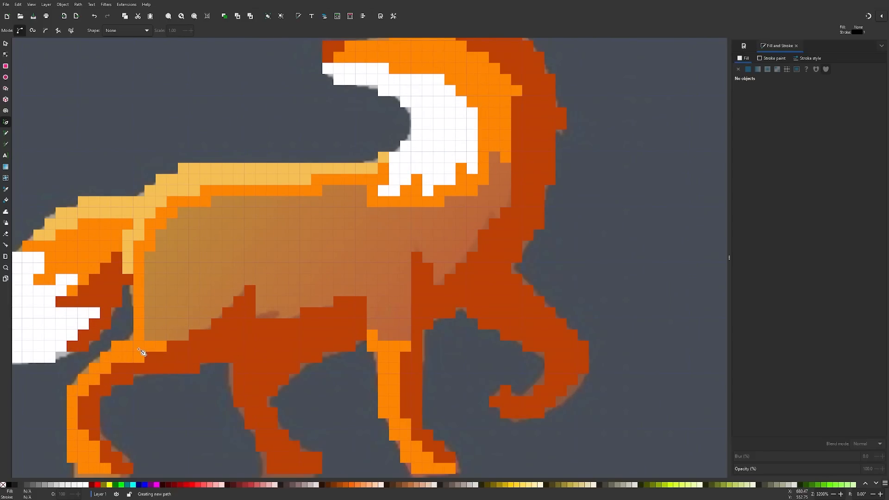
left_click(139, 250)
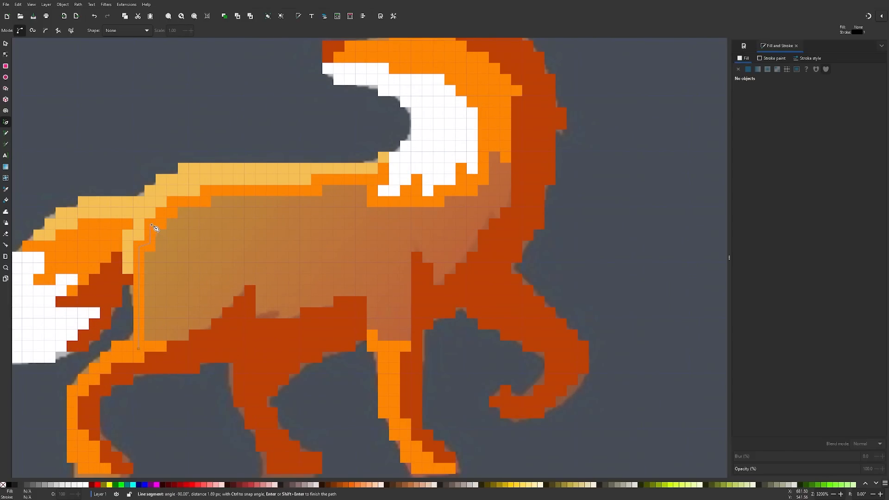
left_click_drag(158, 224, 162, 224)
left_click(185, 202)
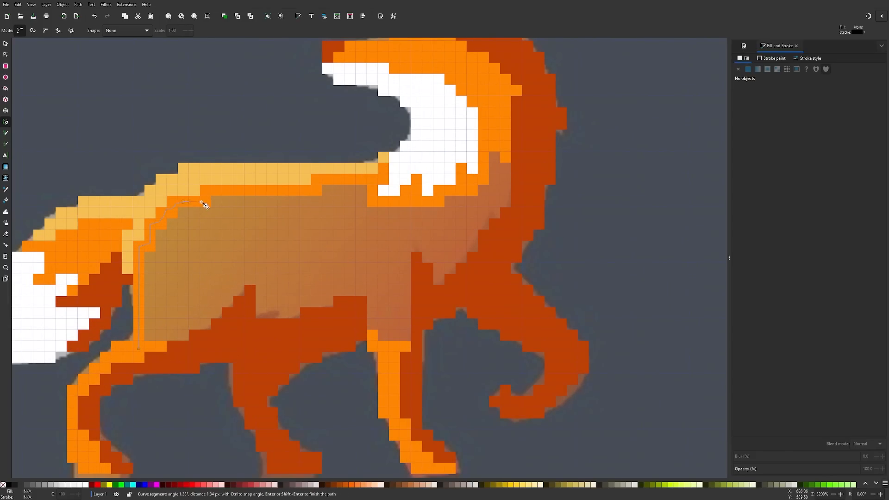
left_click(212, 189)
left_click(316, 185)
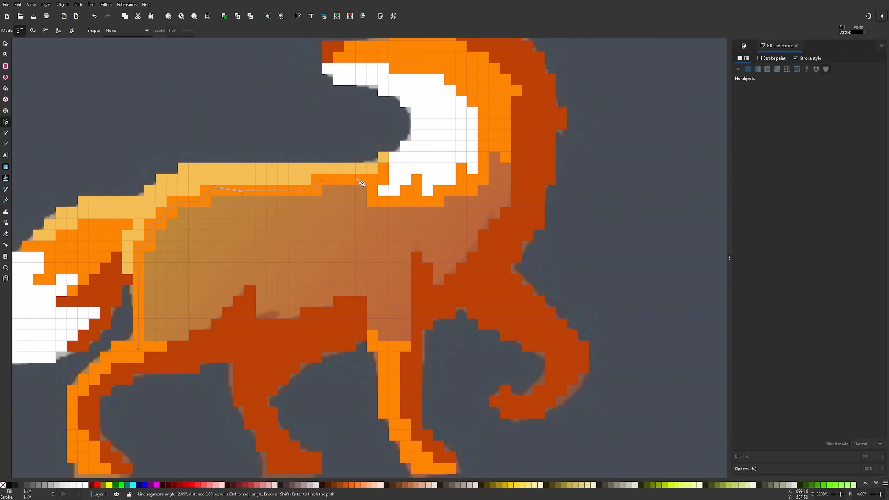
left_click(374, 178)
Step: Continue the path beneath the white chest fur, up to the neck and over onto the dark neck shading
left_click(373, 200)
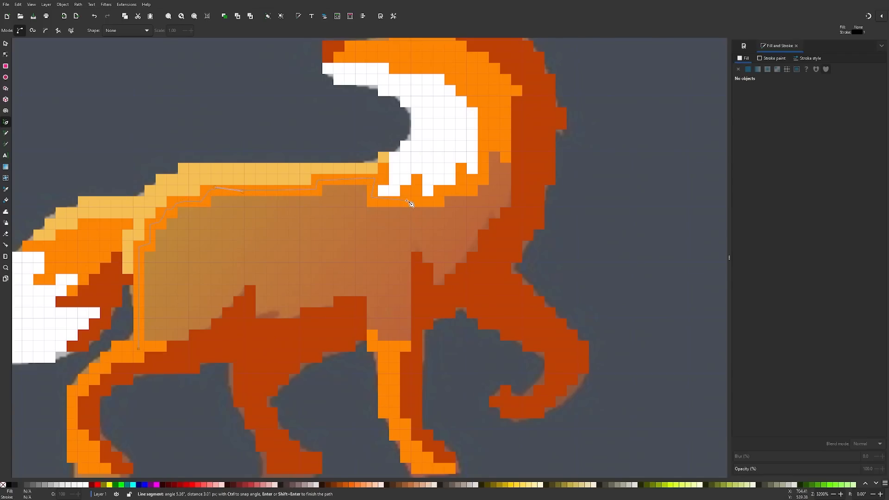
left_click(433, 201)
left_click(478, 189)
left_click(485, 177)
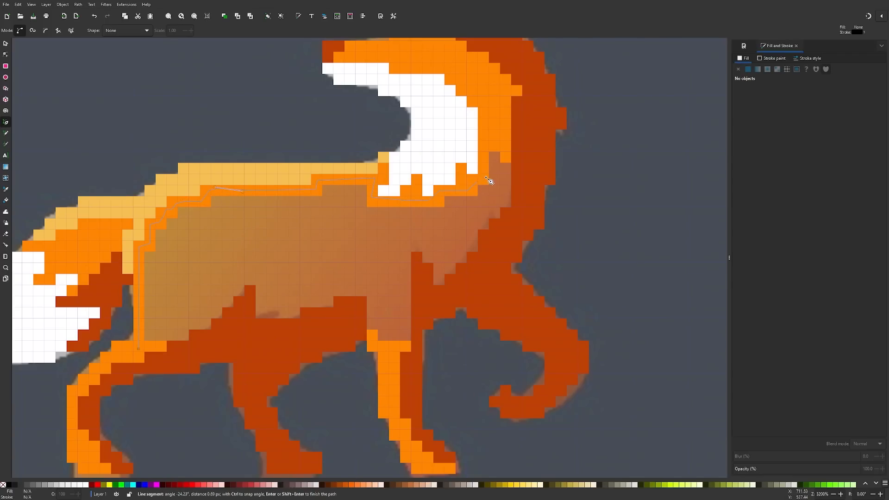
left_click(488, 148)
left_click(503, 144)
left_click(517, 157)
left_click_drag(523, 185, 518, 208)
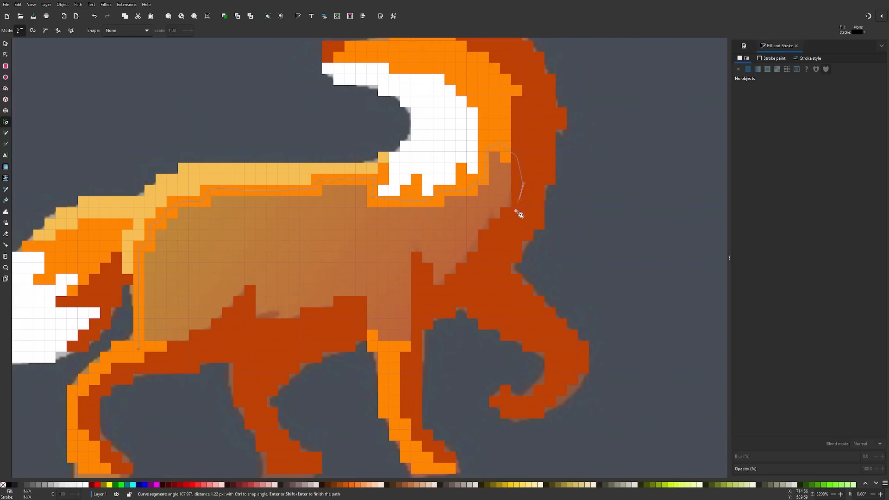
Step: Run the path down the chest, across the top of the front leg and under the belly, closing it at its start point
left_click(497, 246)
left_click(464, 277)
left_click_drag(432, 307, 424, 317)
left_click(412, 348)
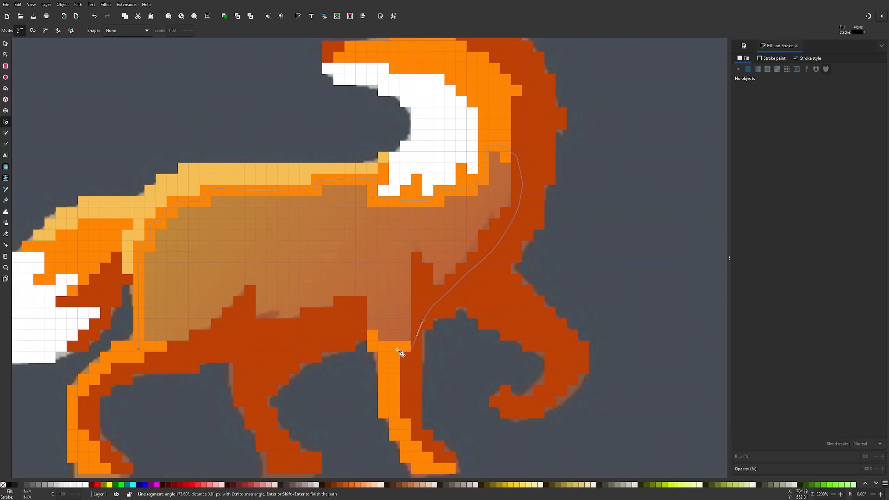
left_click(391, 347)
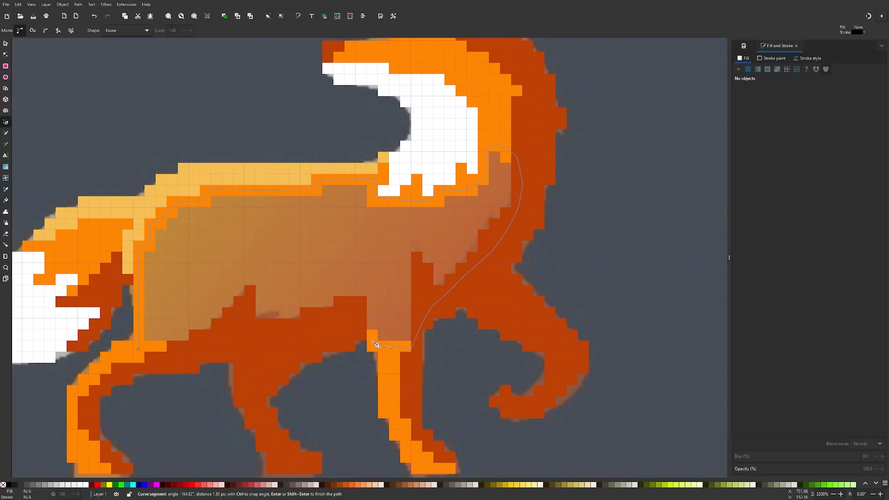
left_click(175, 356)
left_click(139, 349)
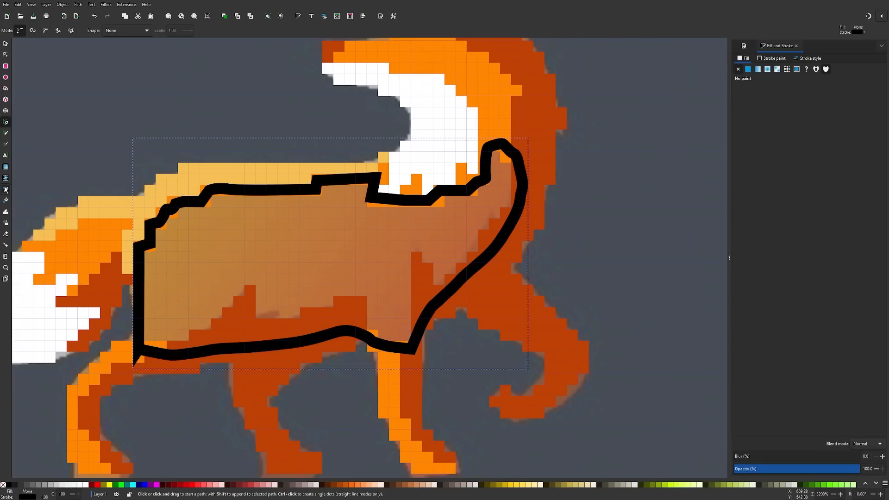
Step: Fill the body path with the fox's orange (fd8501) sampled from the artwork and remove its stroke
left_click(6, 189)
left_click(99, 242)
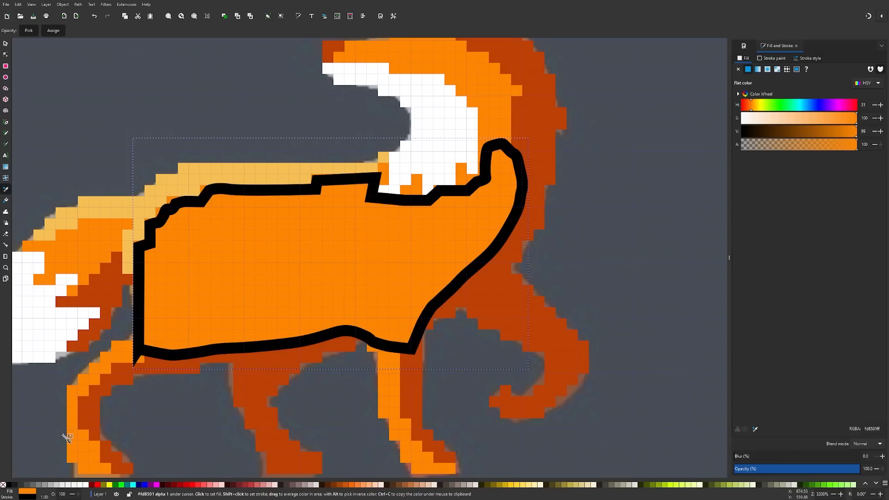
left_click(3, 484, "shift")
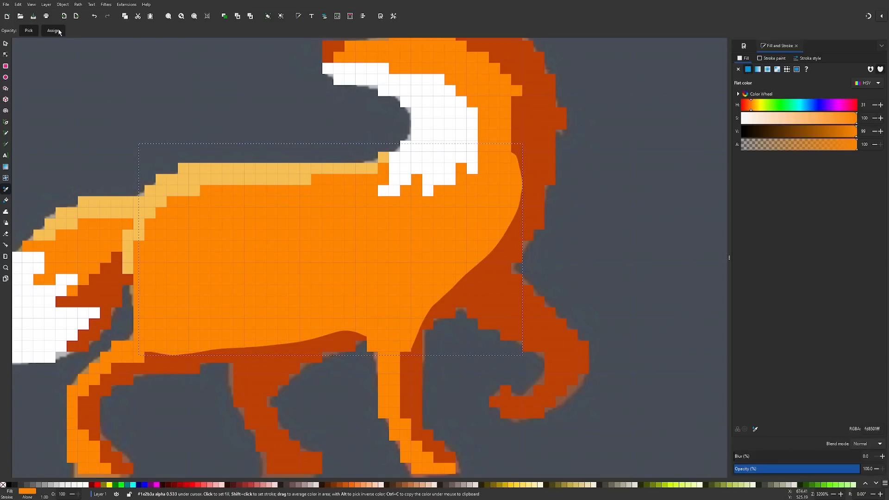
Step: Lower the orange body shape to the bottom of the stack, and raise it one level to sit just above the reference image
left_click(6, 44)
scroll(234, 153, "left", 2)
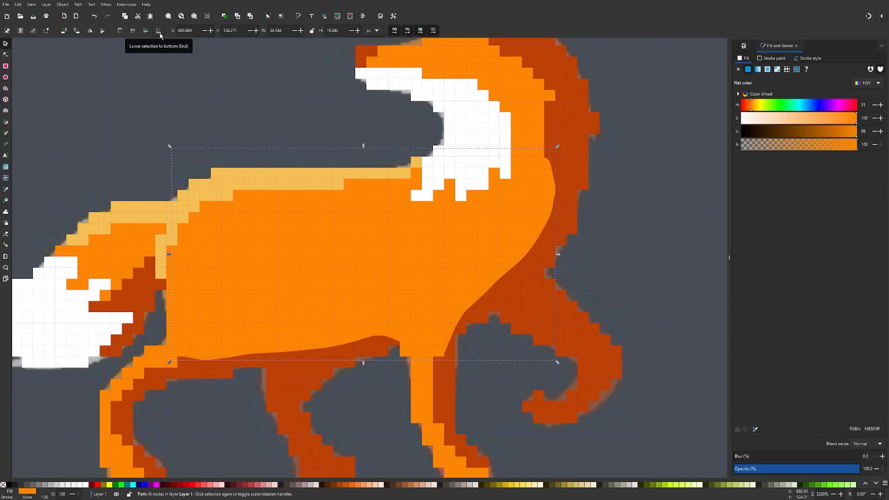
left_click(159, 30)
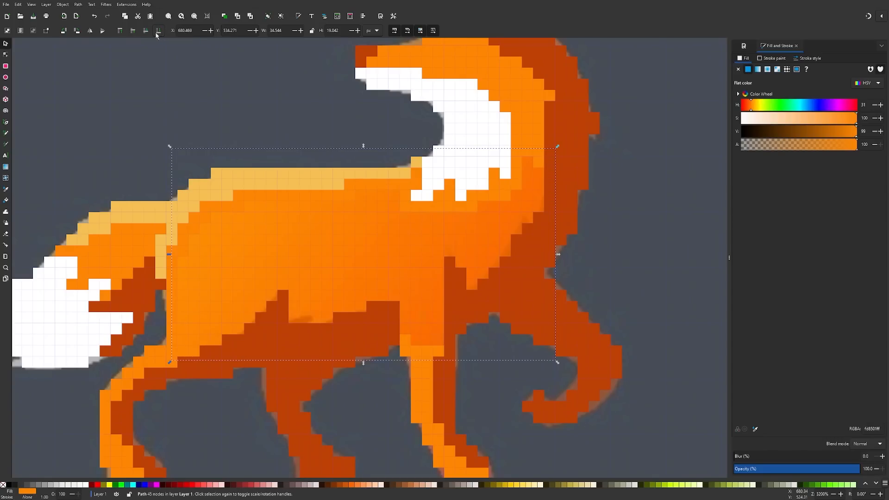
left_click(132, 32)
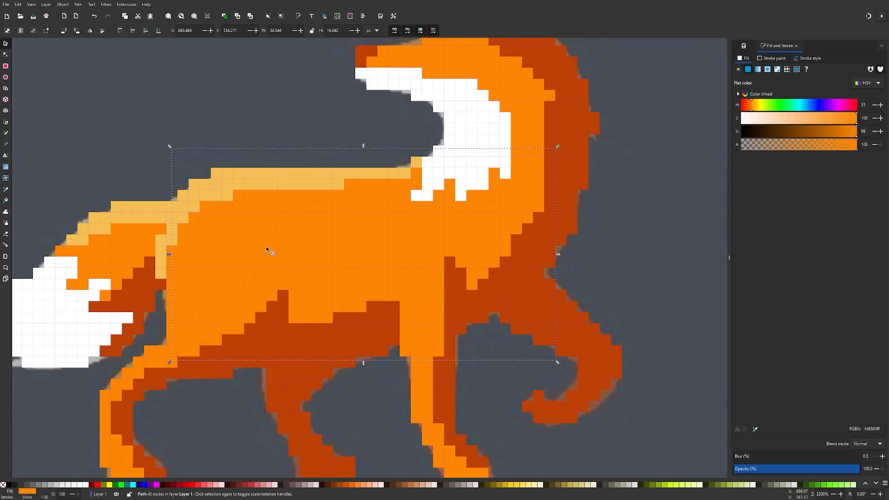
Step: Move the reference image off to the side of the pixel fox and select the orange body shape
scroll(298, 232, "down", 4)
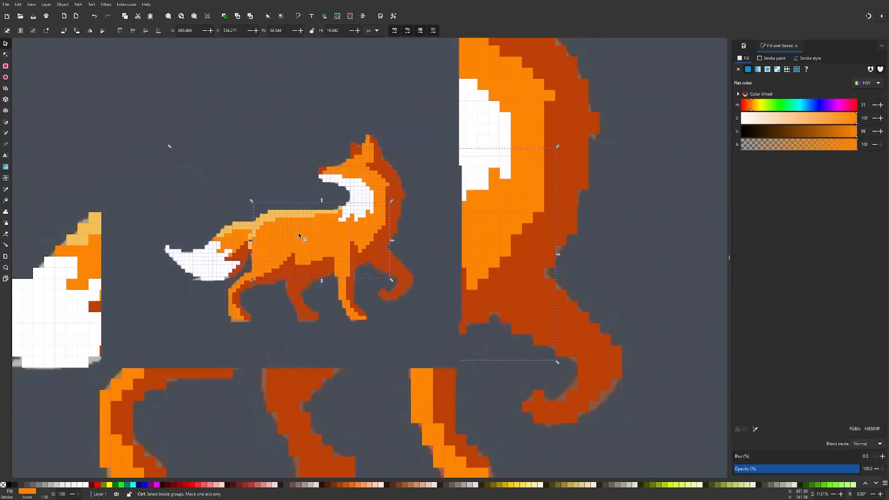
left_click_drag(298, 232, 335, 250)
left_click_drag(512, 252, 64, 241)
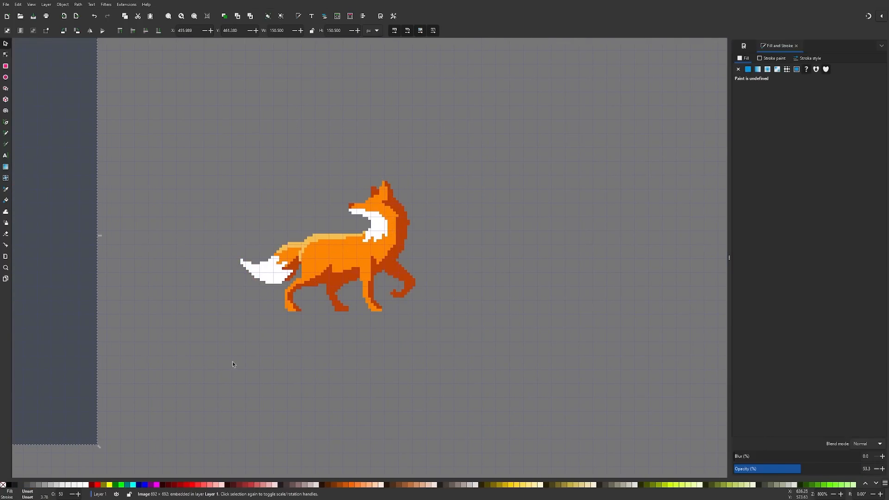
left_click(344, 251)
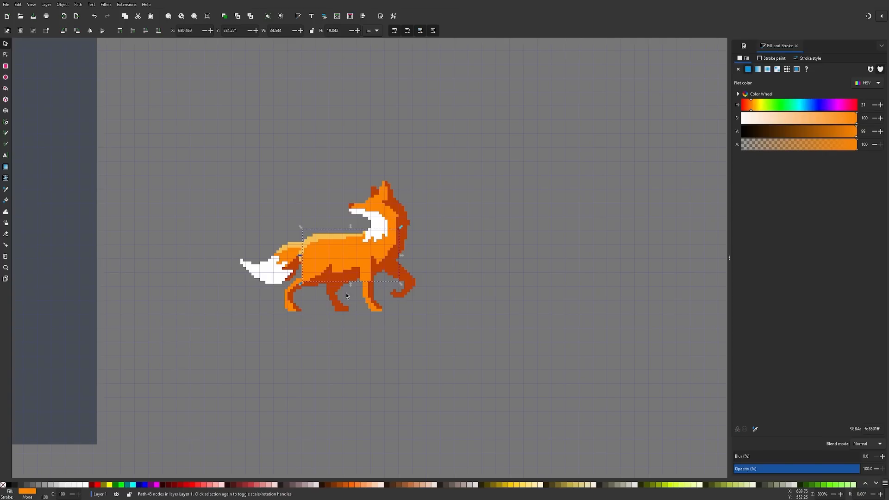
Step: Deselect the orange body shape and hide the page grid
left_click(398, 374)
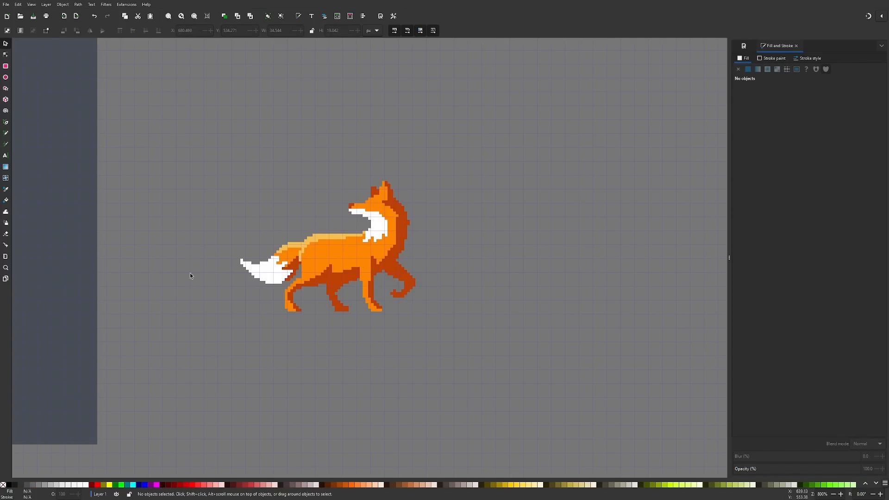
scroll(354, 265, "down", 3)
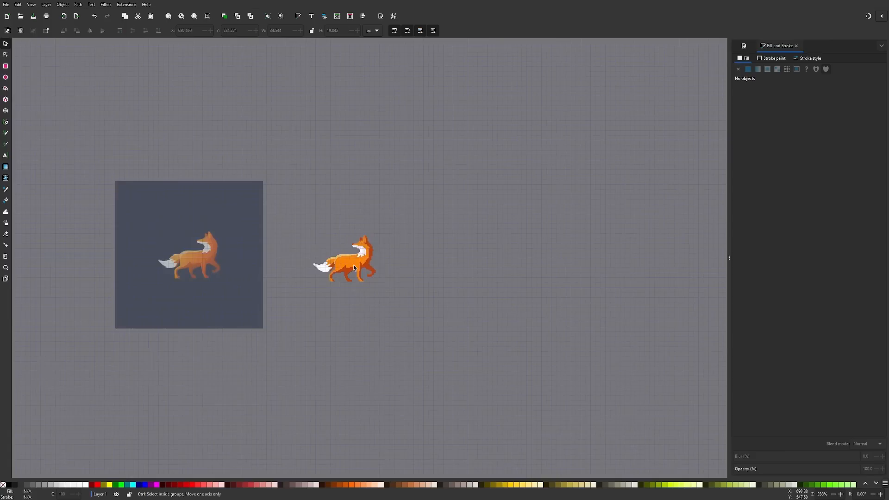
scroll(366, 283, "up", 2)
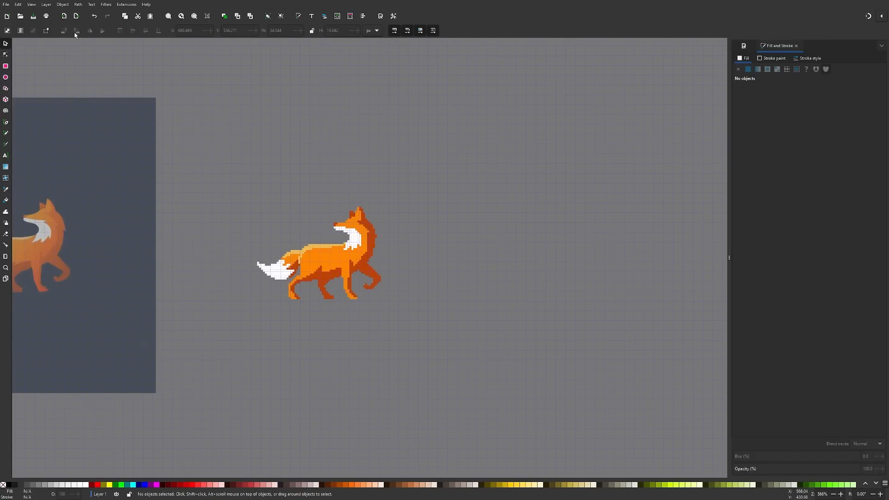
left_click(31, 5)
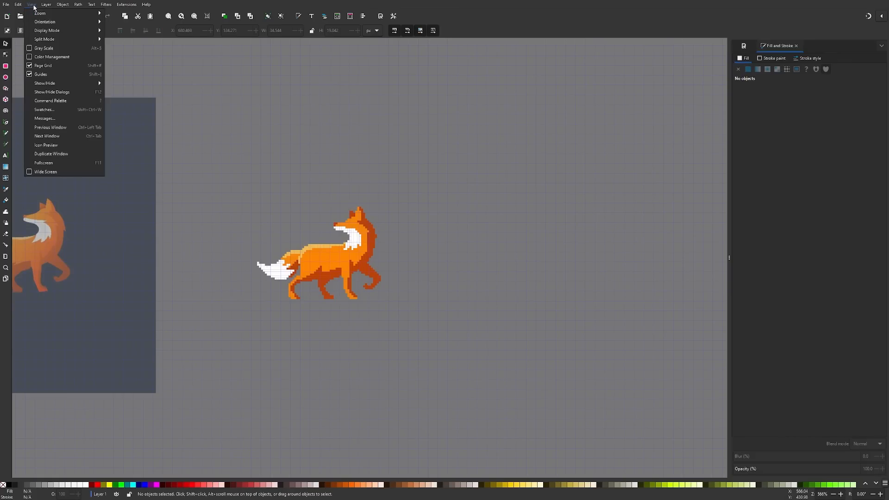
left_click(50, 66)
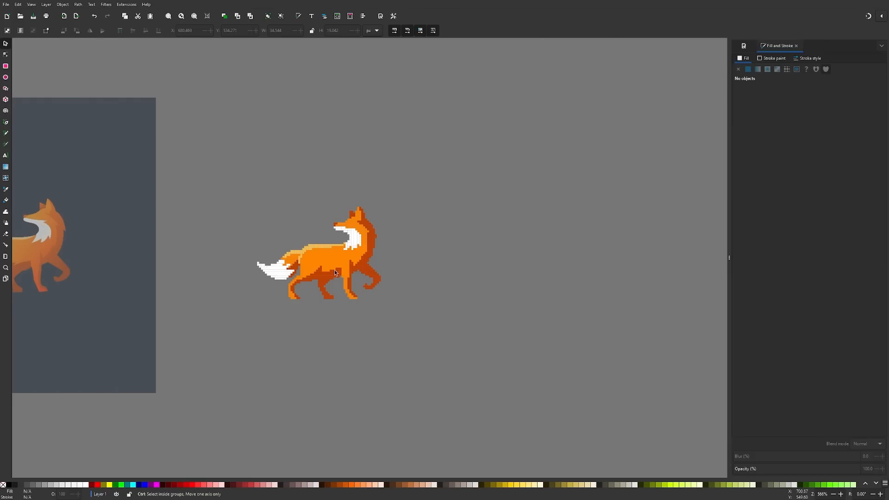
Step: Examine the pixel fox at several zoom levels for thin seams between its squares
scroll(330, 268, "up", 4)
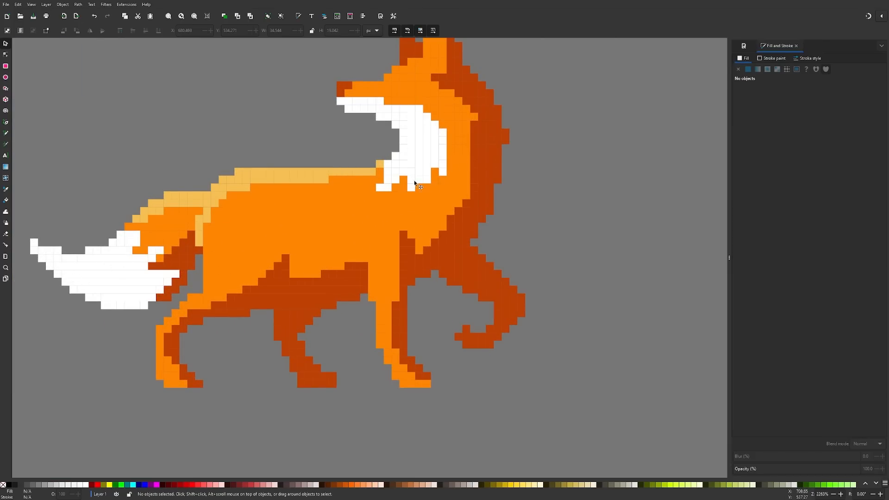
key("ctrl")
scroll(378, 314, "down", 5)
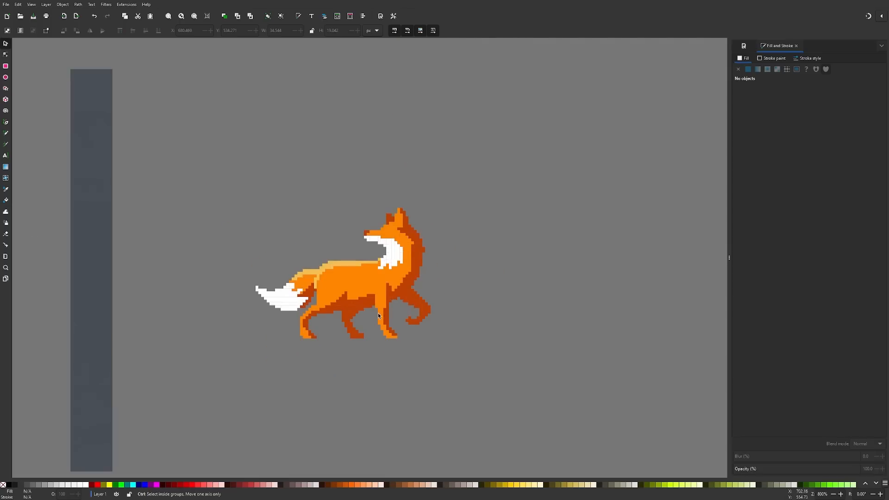
key("ctrl")
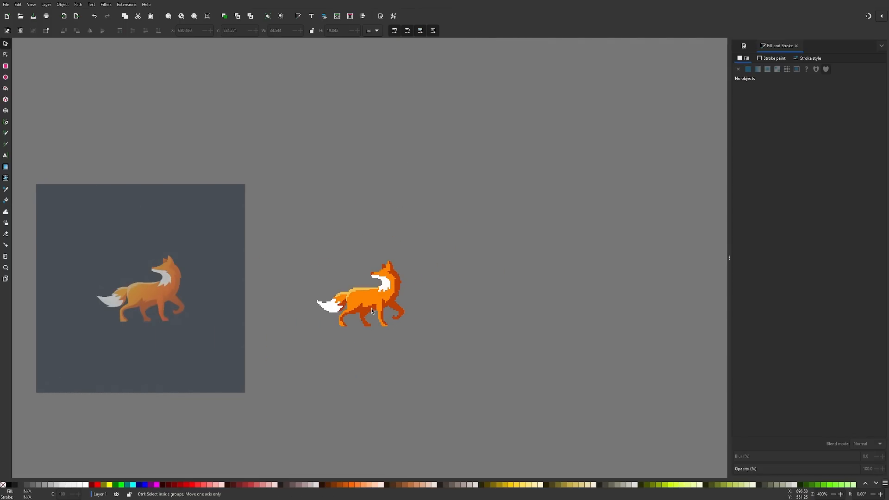
scroll(372, 310, "up", 2)
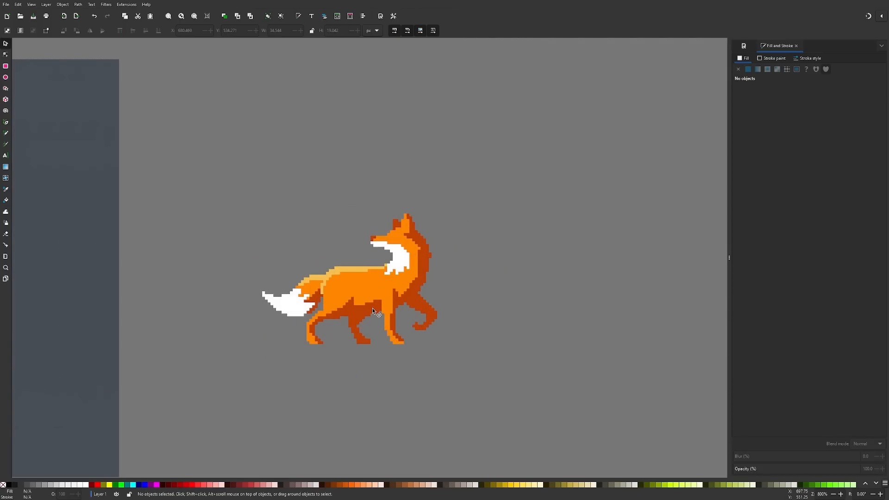
scroll(376, 302, "up", 3)
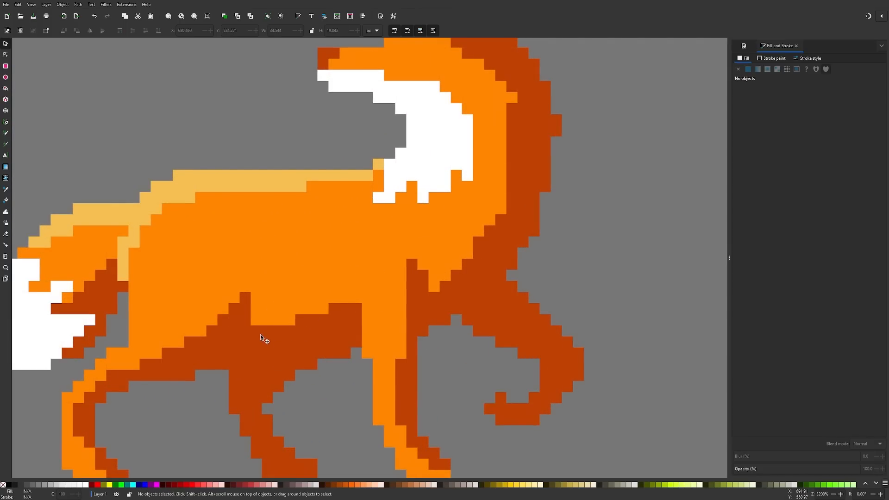
scroll(390, 326, "up", 1)
scroll(391, 326, "down", 3)
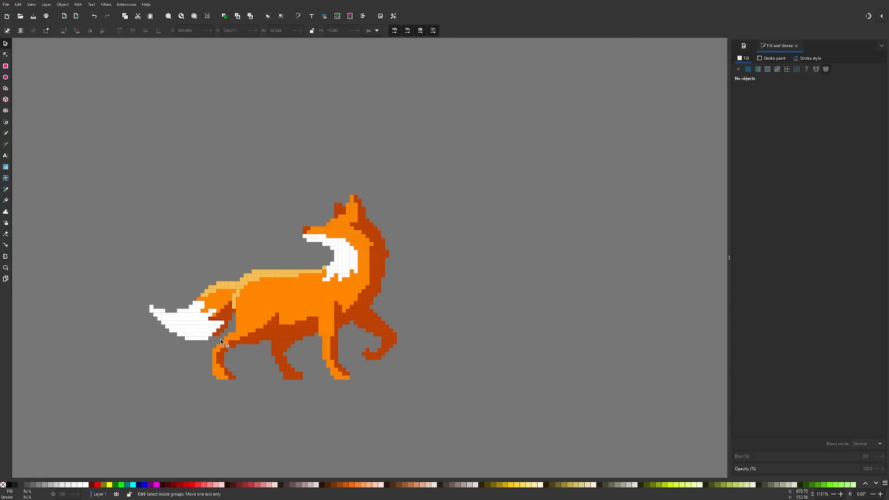
Step: Darken the document's page background colour to a grey with an HSV value of 17
left_click(743, 45)
left_click(821, 139)
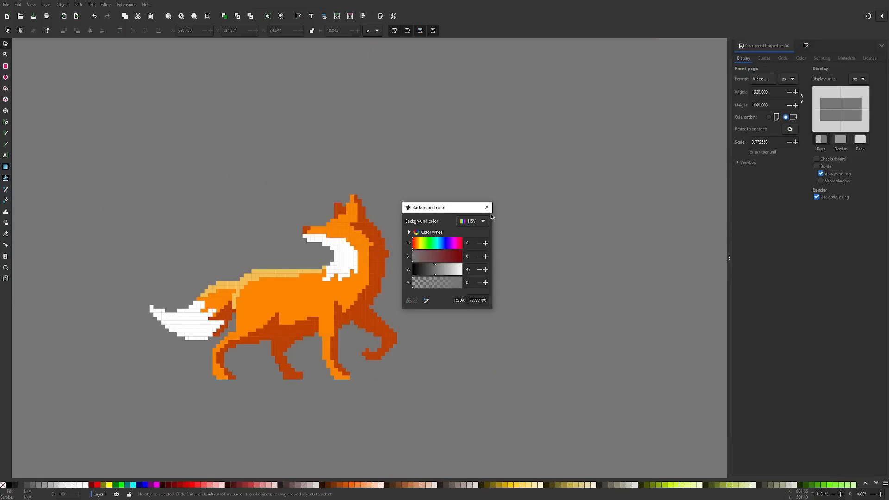
left_click_drag(435, 269, 422, 270)
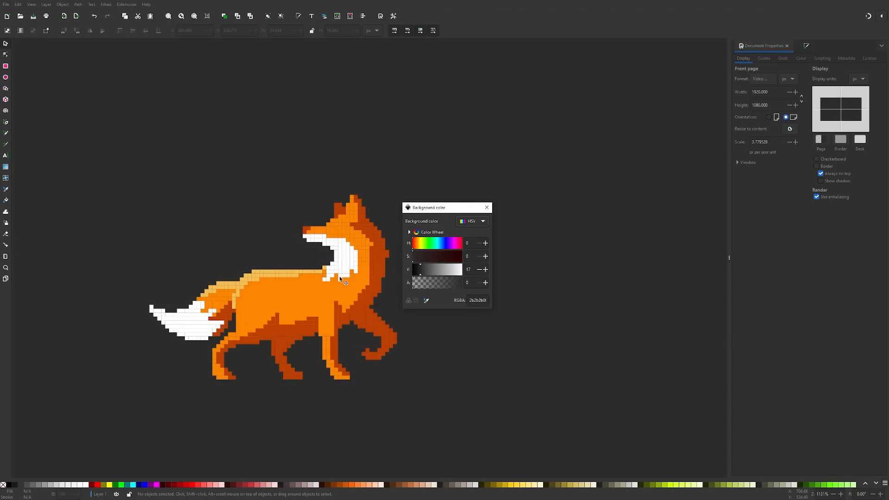
left_click(487, 208)
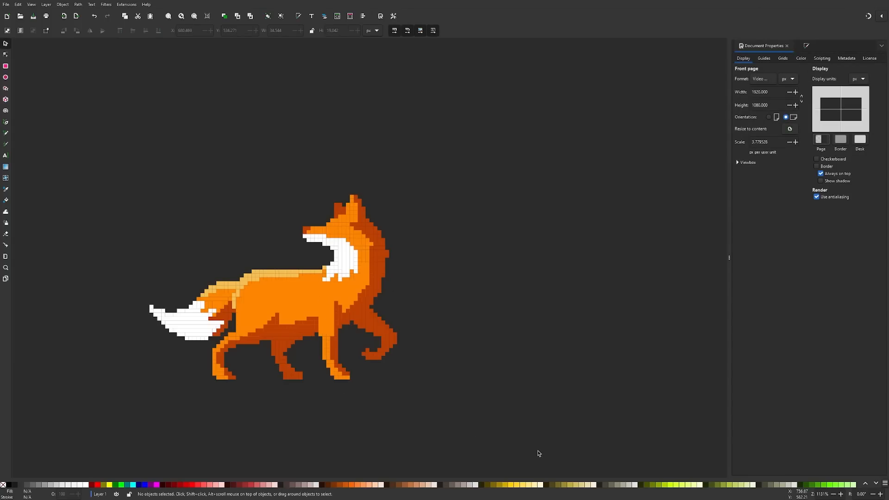
Step: Duplicate all of the fox's squares in place, leaving out the orange body shape, and clear the selection
left_click_drag(513, 442, 75, 125)
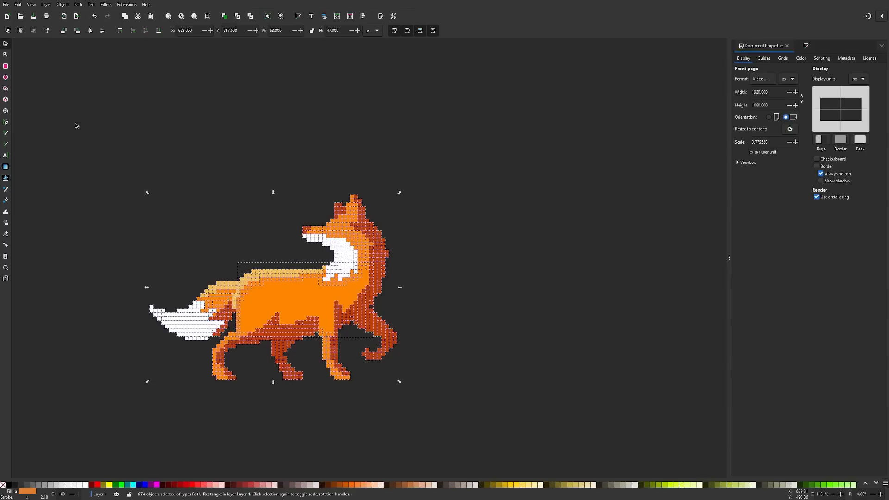
left_click(297, 300, "shift")
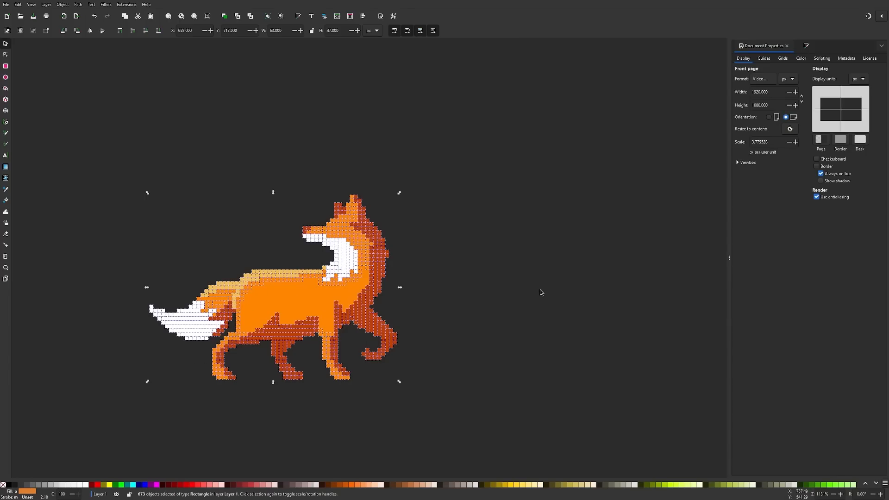
key("ctrl+d")
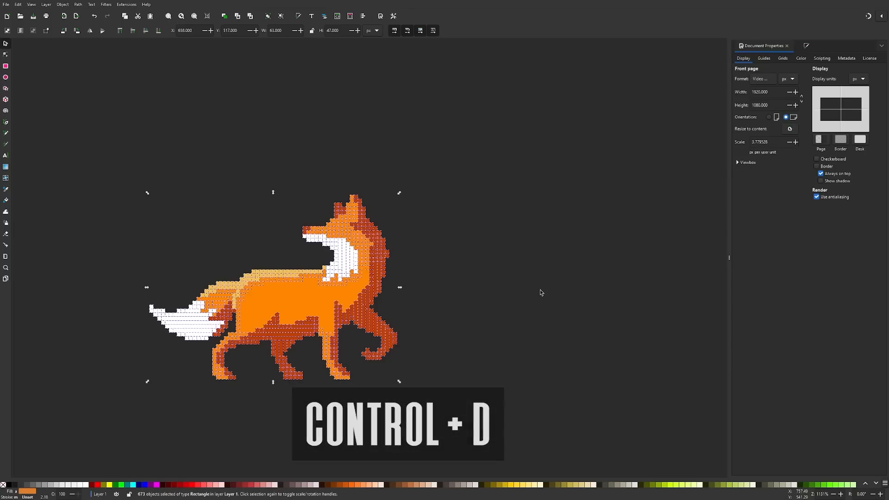
key("Escape")
Step: Select all the original and duplicated squares without the orange body shape, and clear the selection
scroll(443, 284, "down", 1, "ctrl")
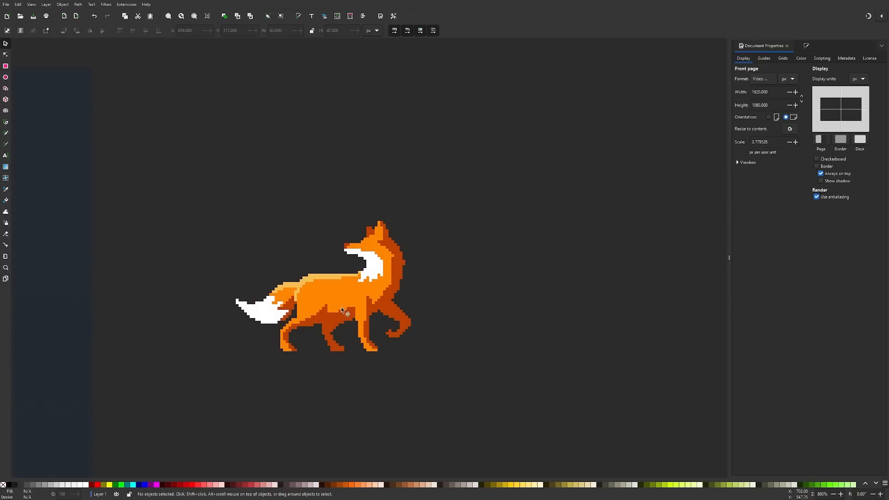
scroll(334, 297, "up", 2, "ctrl")
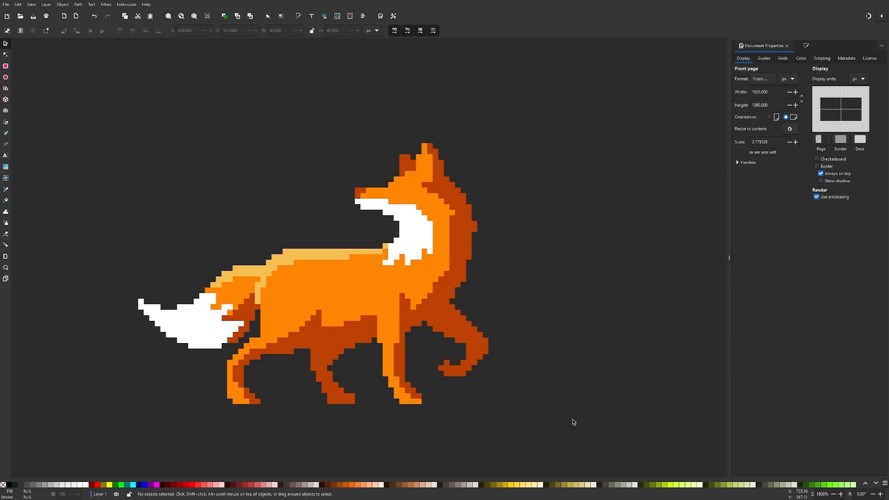
left_click_drag(596, 430, 118, 103)
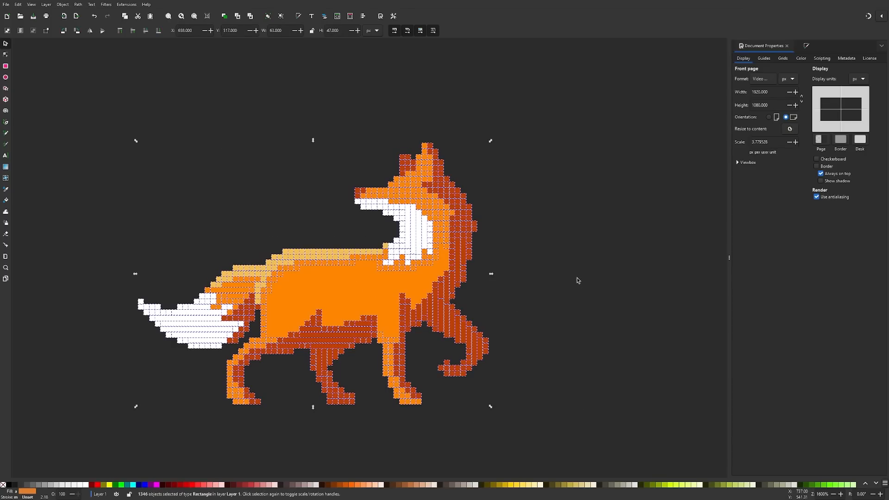
key("Escape")
key("minus")
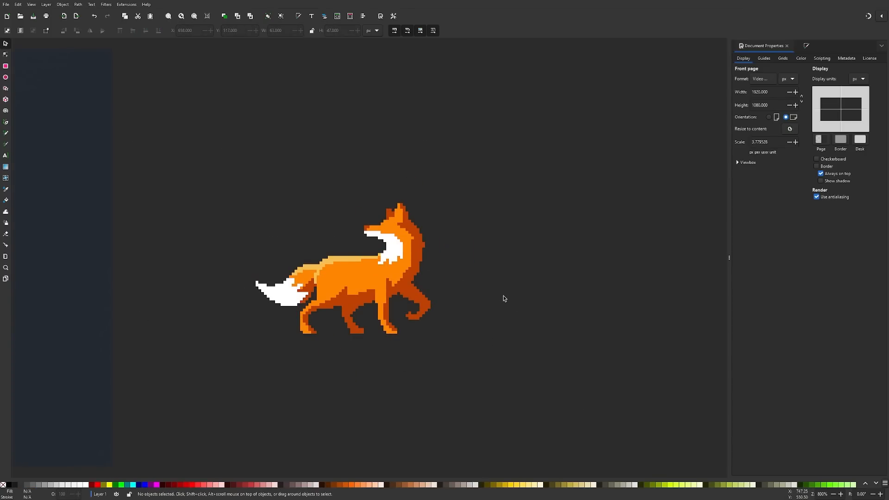
scroll(487, 295, "up", 1)
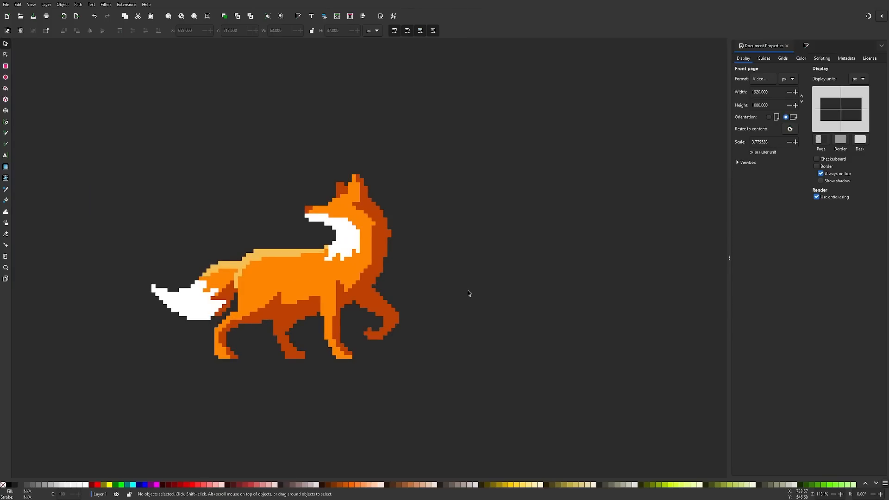
scroll(491, 294, "left", 1)
scroll(440, 298, "left", 3)
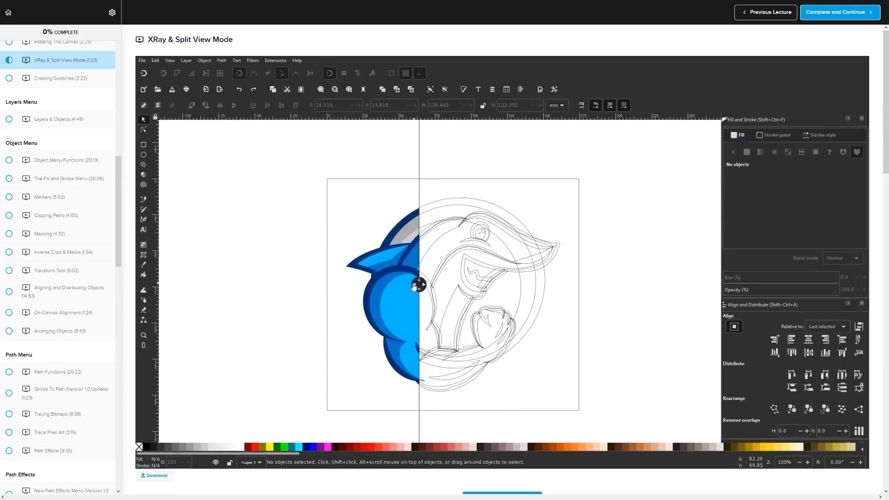
left_click_drag(417, 284, 383, 285)
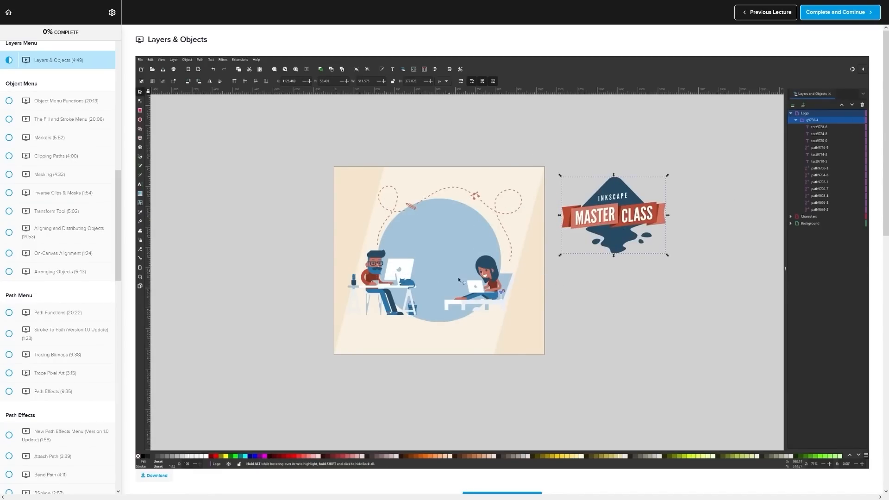
left_click_drag(462, 281, 330, 205)
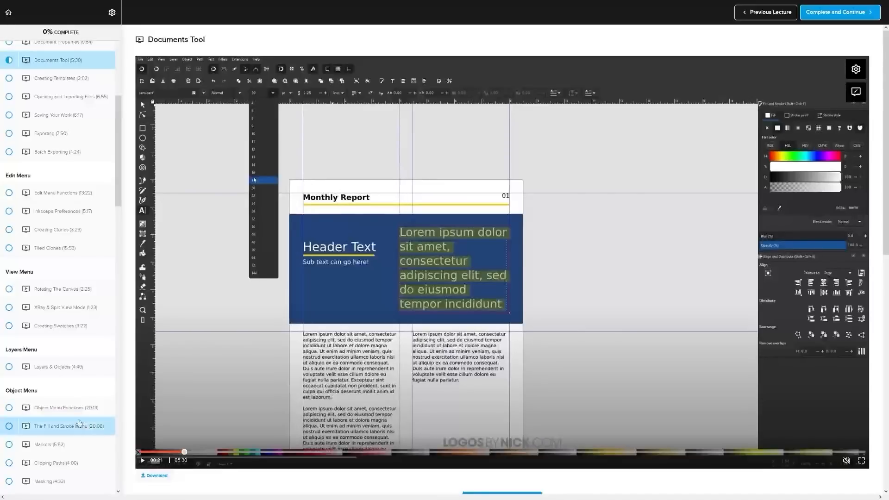
left_click(143, 461)
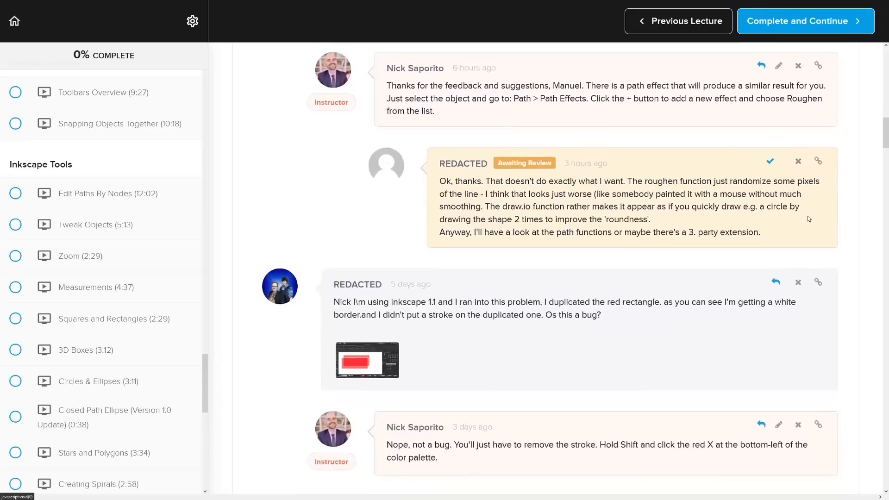
scroll(807, 216, "down", 10)
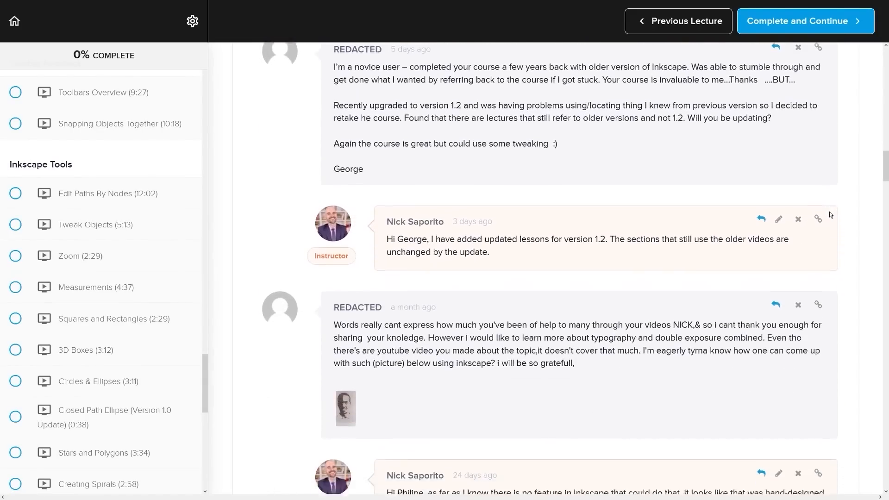
scroll(830, 212, "down", 2)
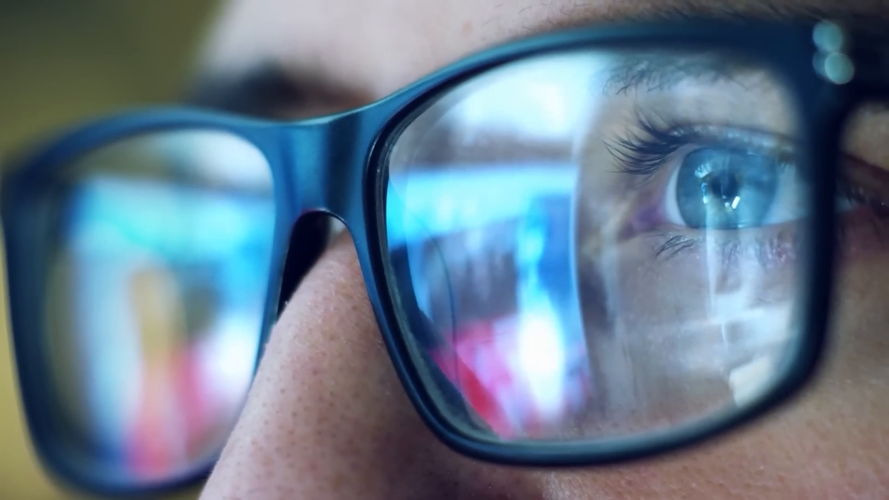
scroll(772, 159, "down", 3)
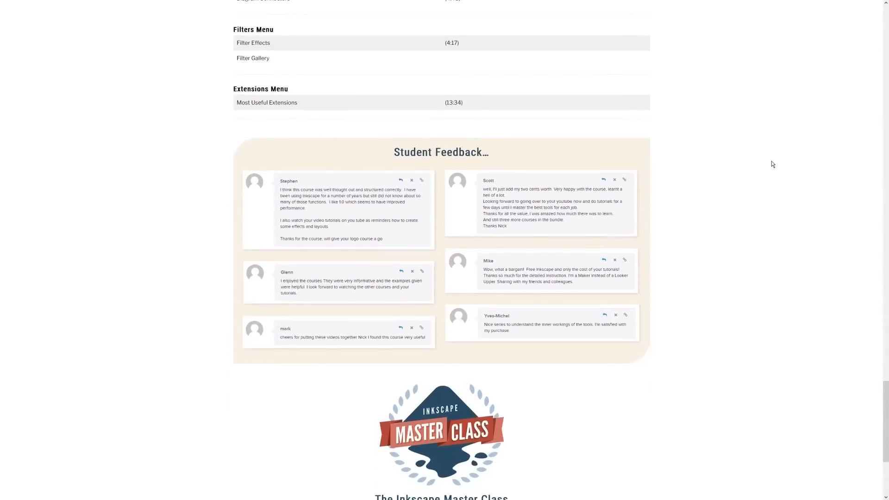
scroll(772, 164, "down", 4)
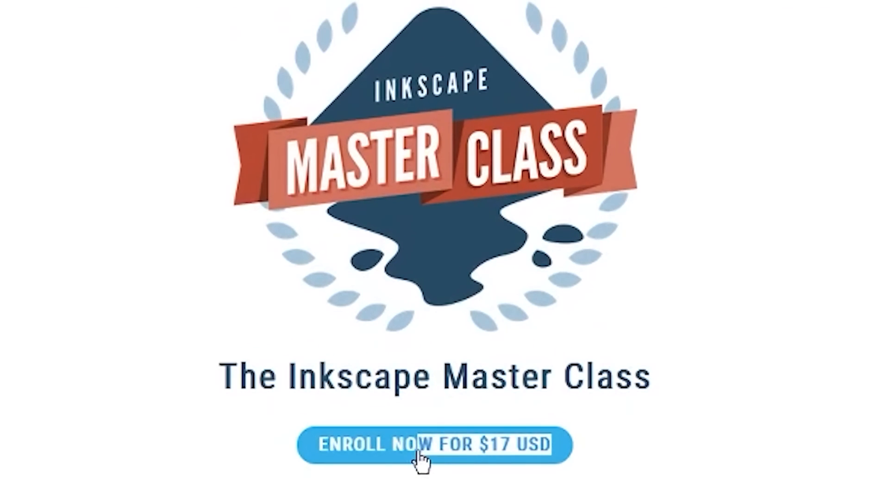
left_click_drag(437, 335, 380, 345)
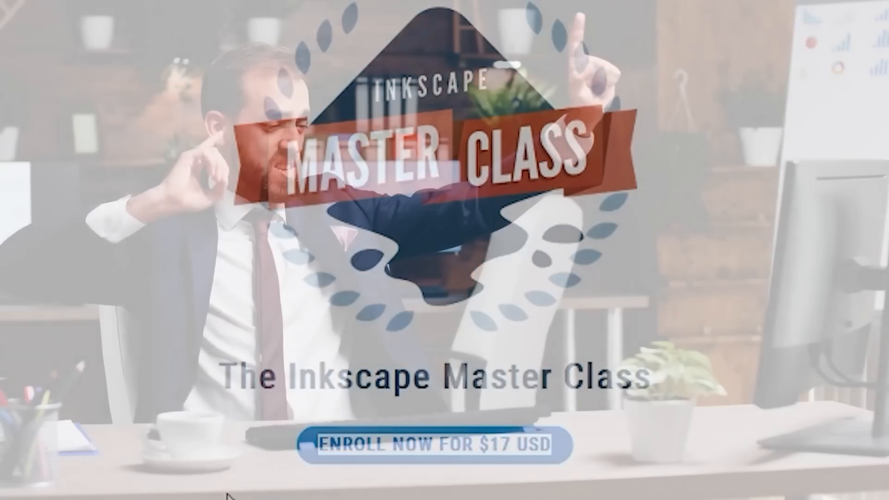